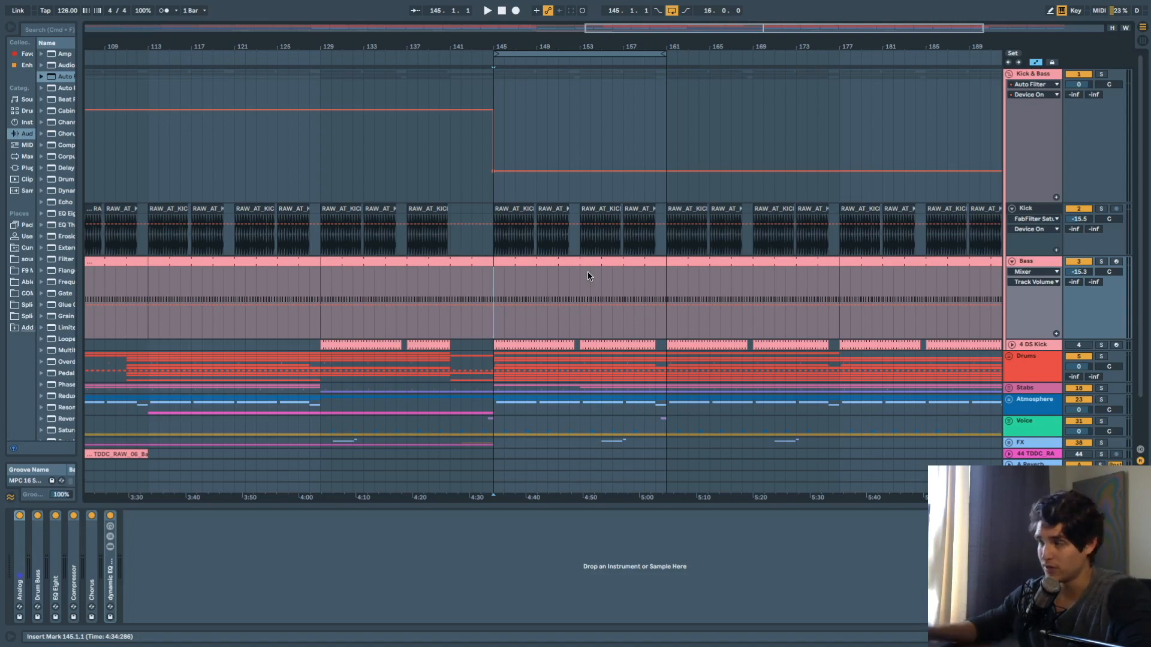
- Play the kick and bass together from bar 145 and view the Kick track's effect chain
left_click(483, 240)
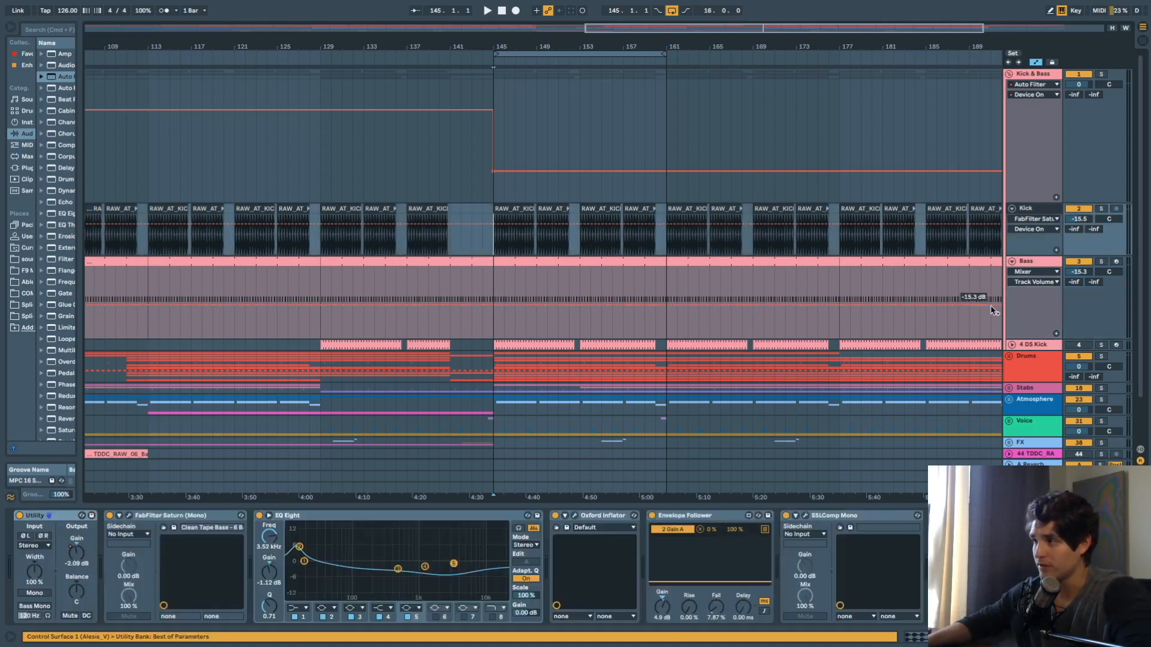
key("space")
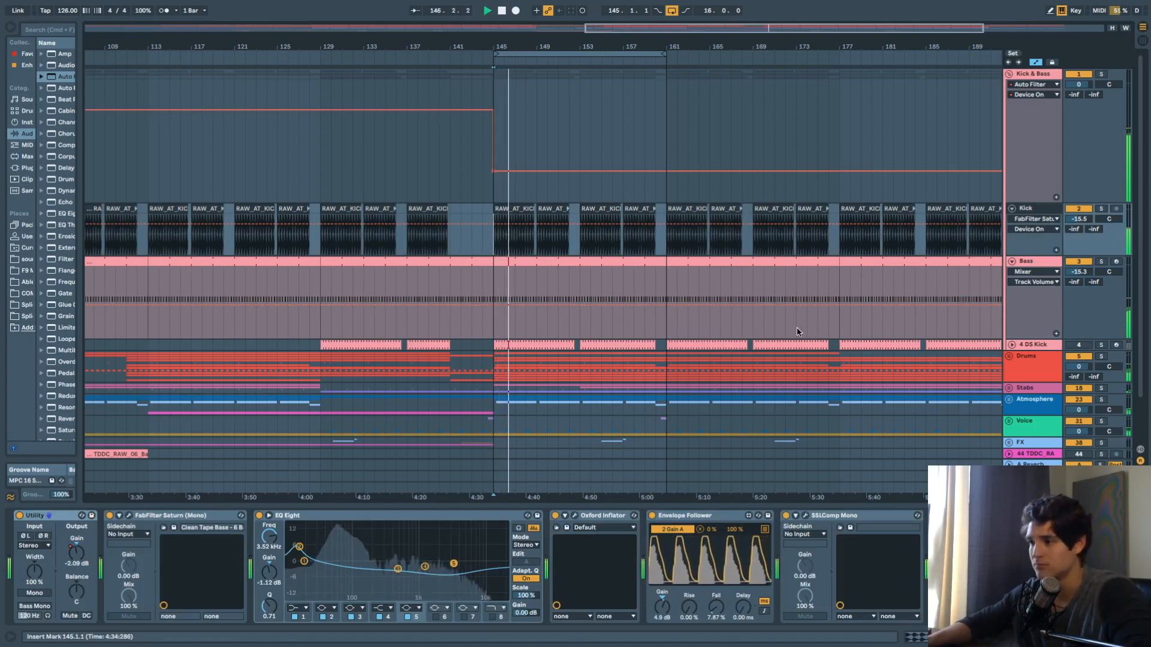
left_click(557, 270)
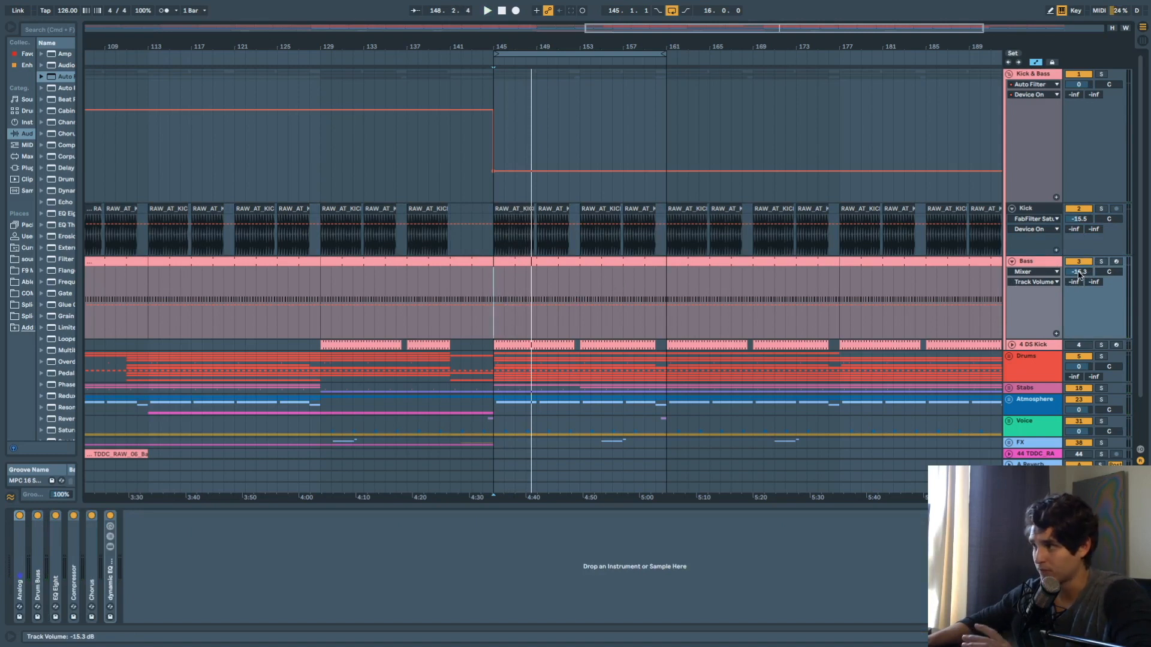
left_click(1040, 213)
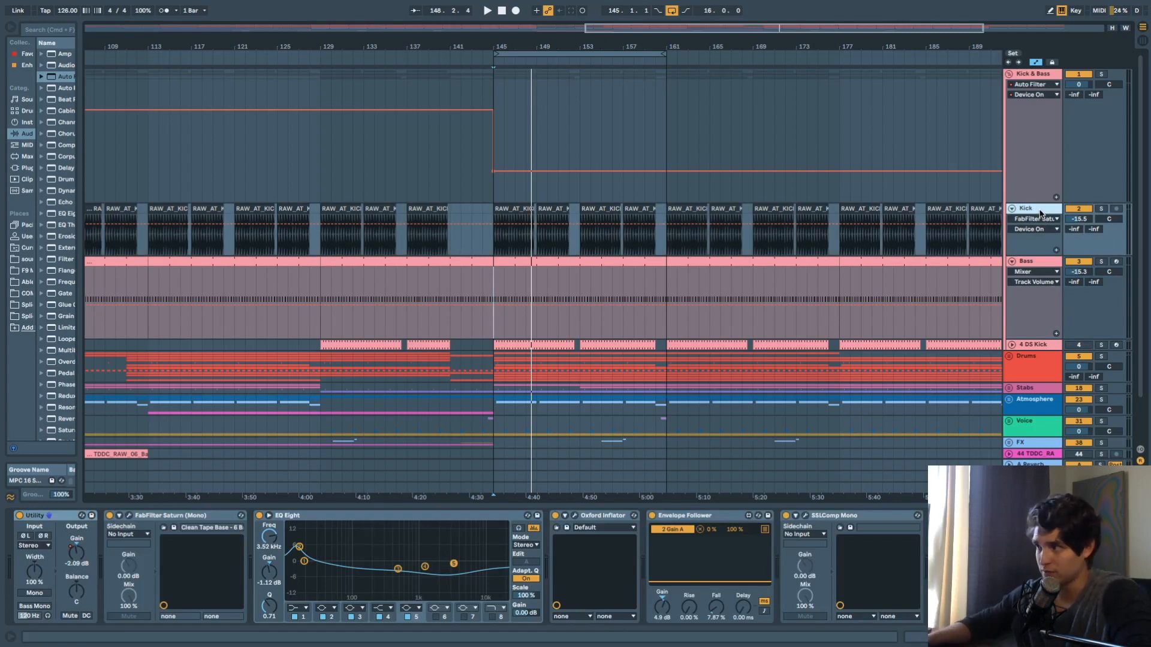
- Rebalance the Bass against the kick during playback from bar 145, dropping its volume to -43 dB and raising it to -16.8 dB
left_click(495, 287)
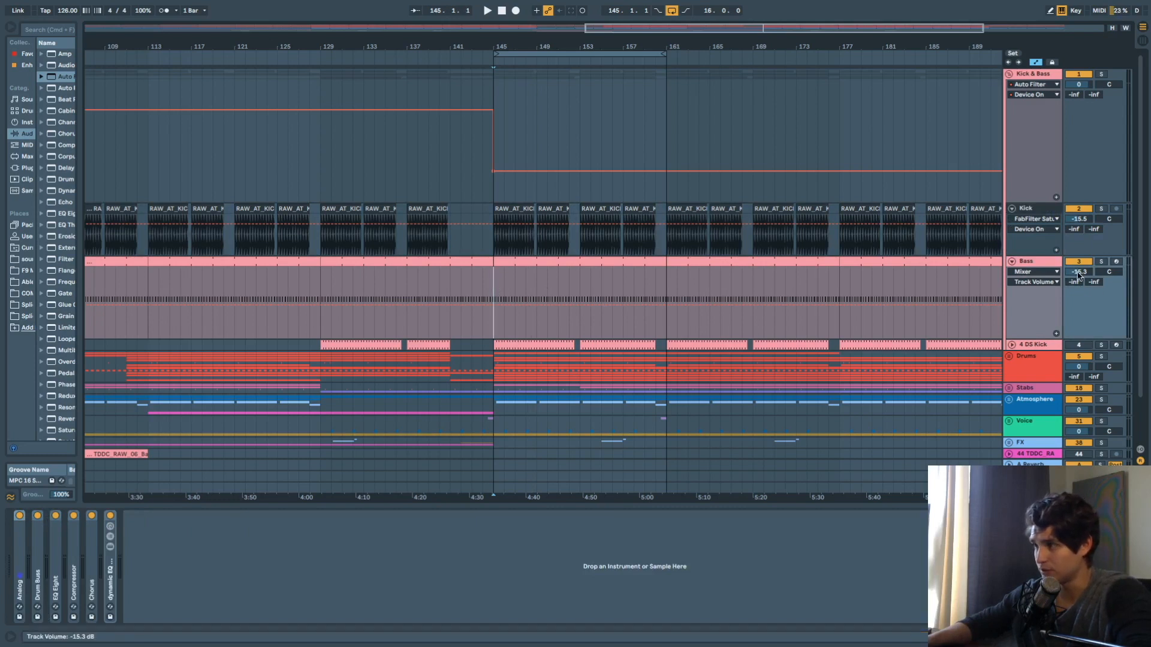
key("space")
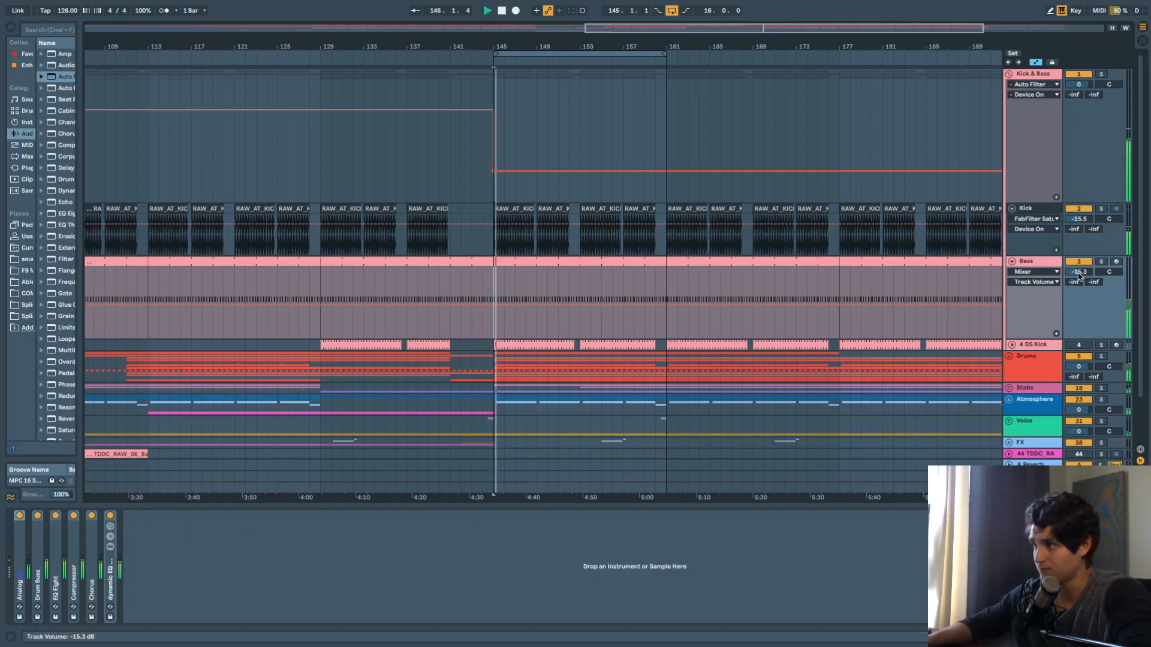
left_click_drag(1079, 273, 1079, 302)
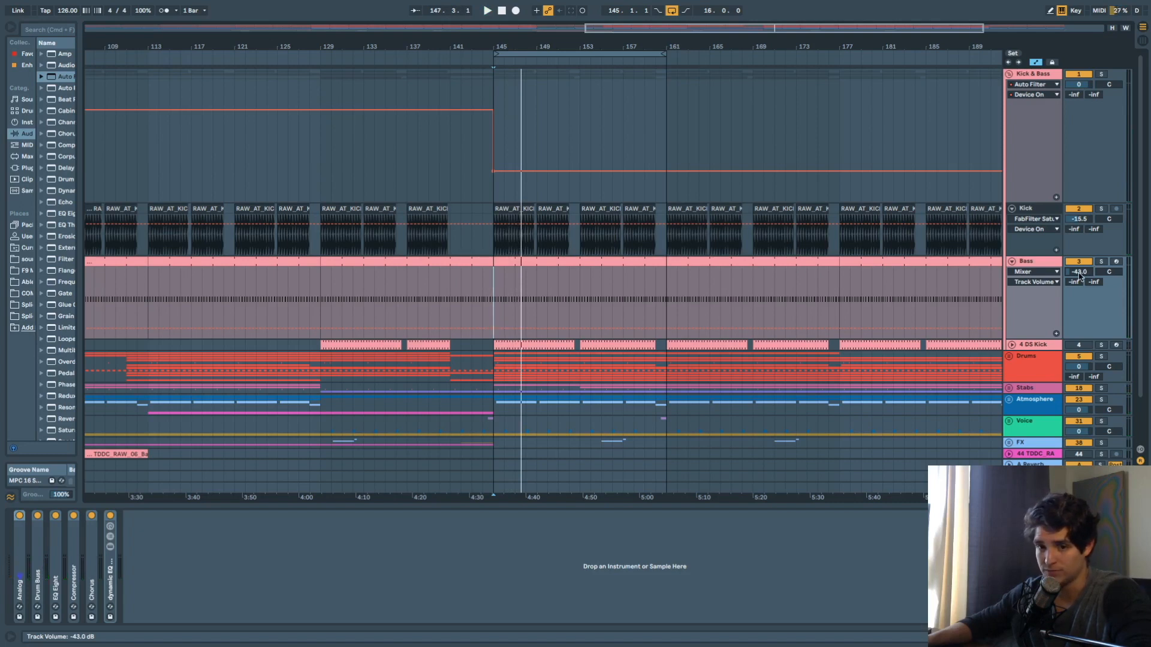
key("space")
left_click_drag(1078, 272, 1078, 259)
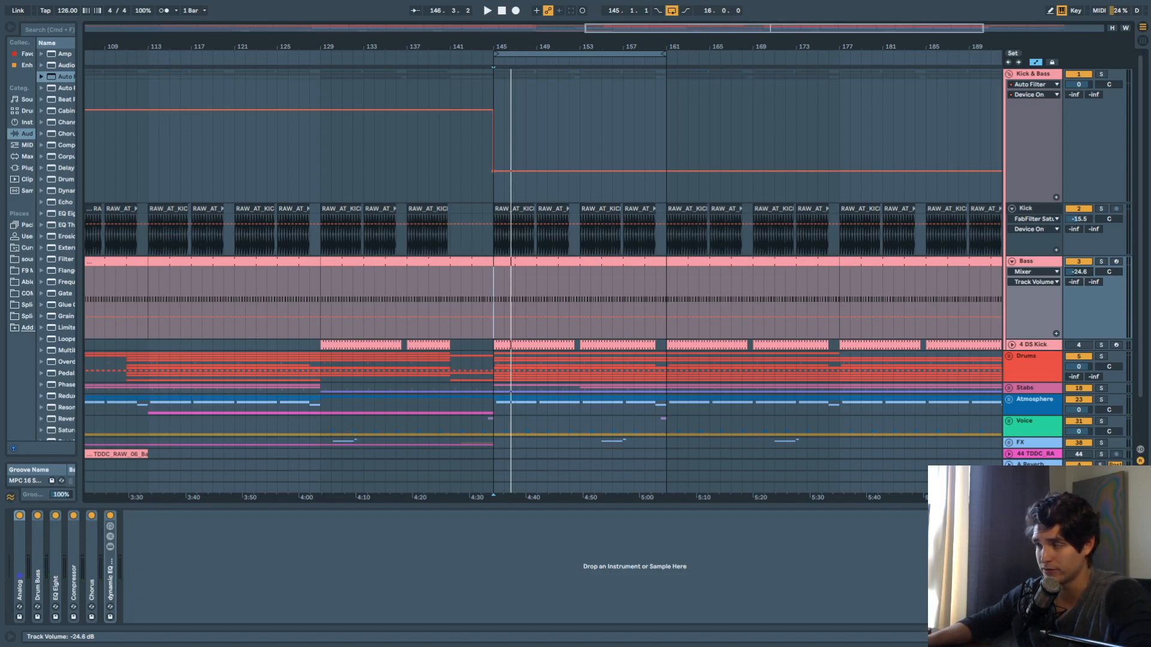
key("space")
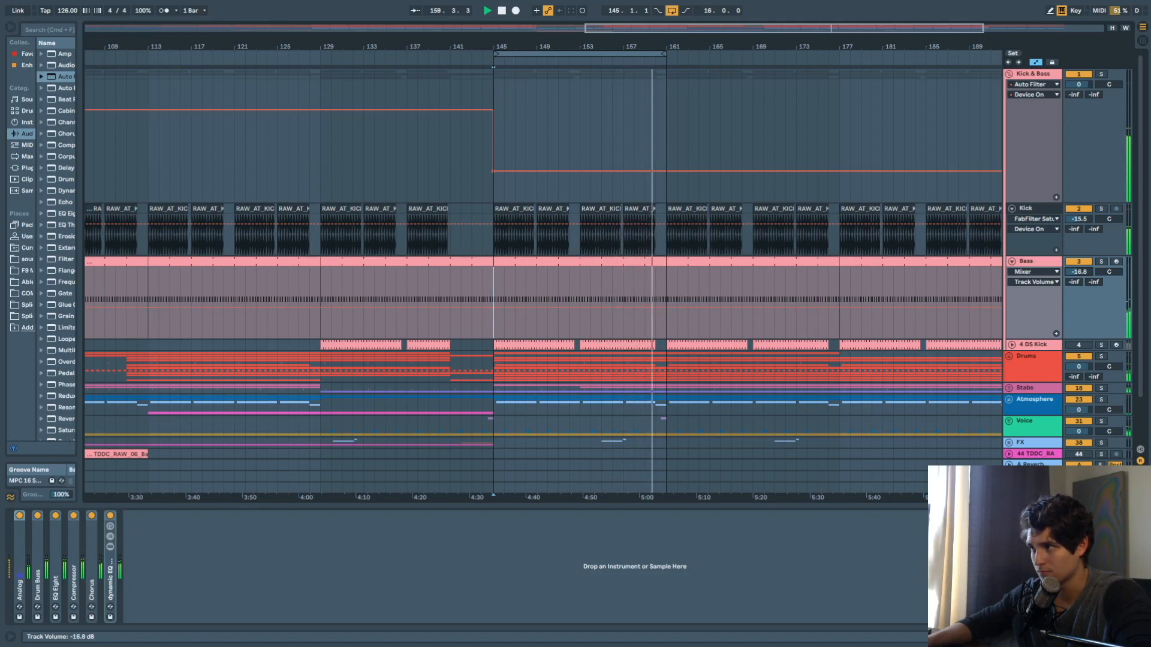
key("space")
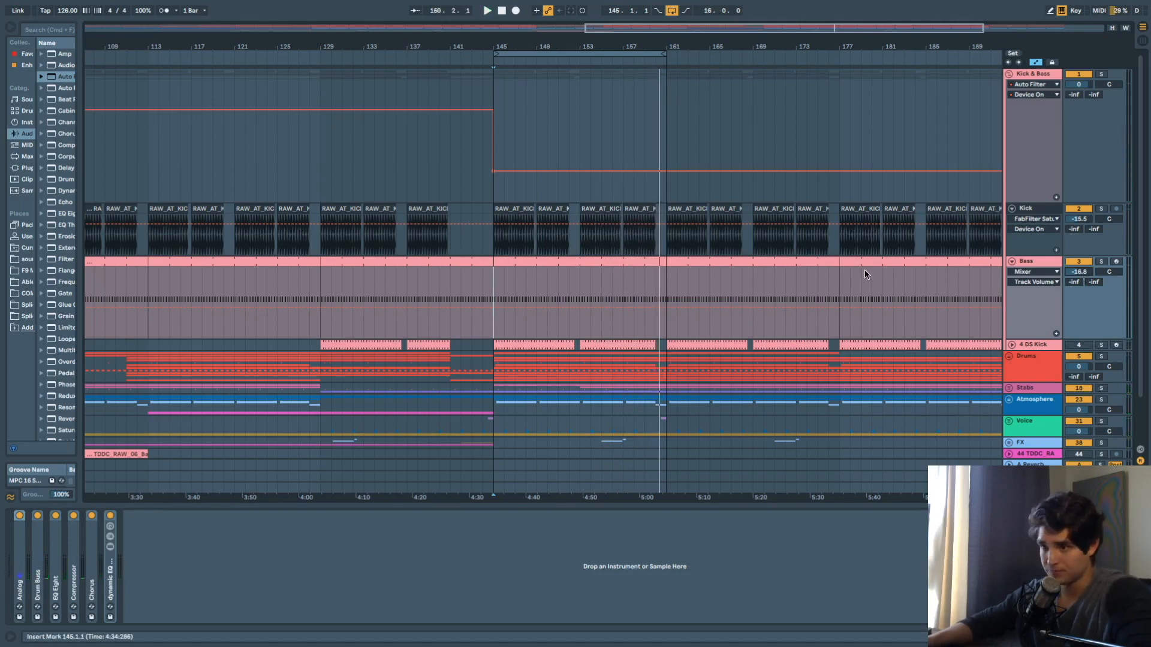
- Compare the Kick with FabFilter Saturn bypassed and active during playback from bar 145, leaving Saturn on
left_click(508, 288)
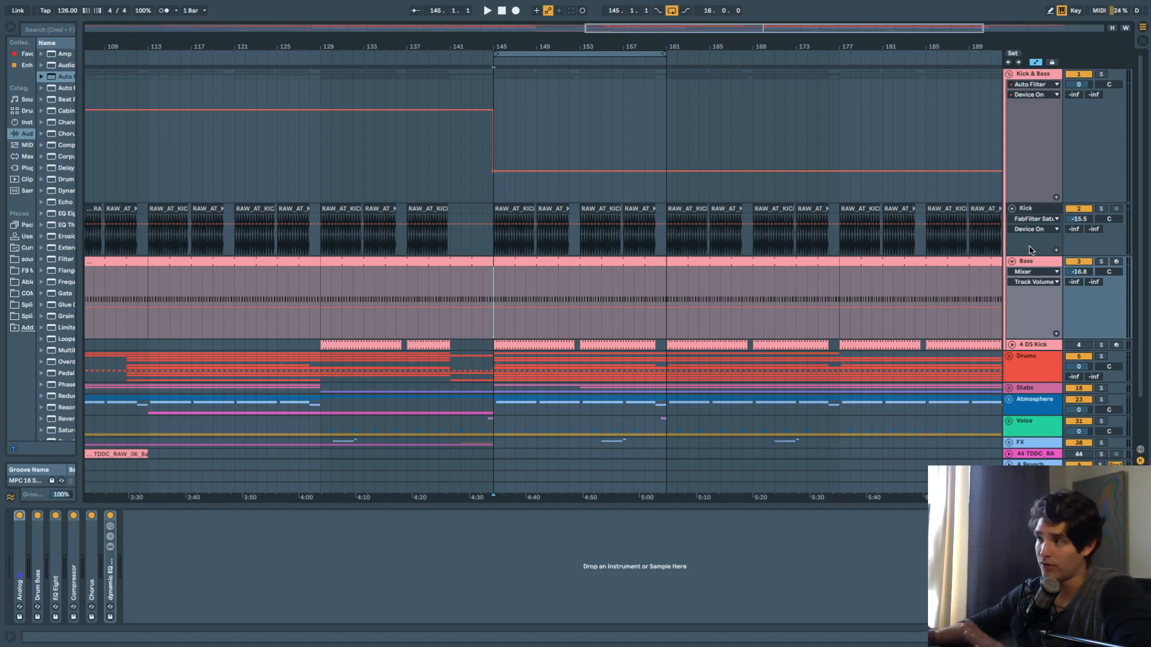
left_click(1045, 209)
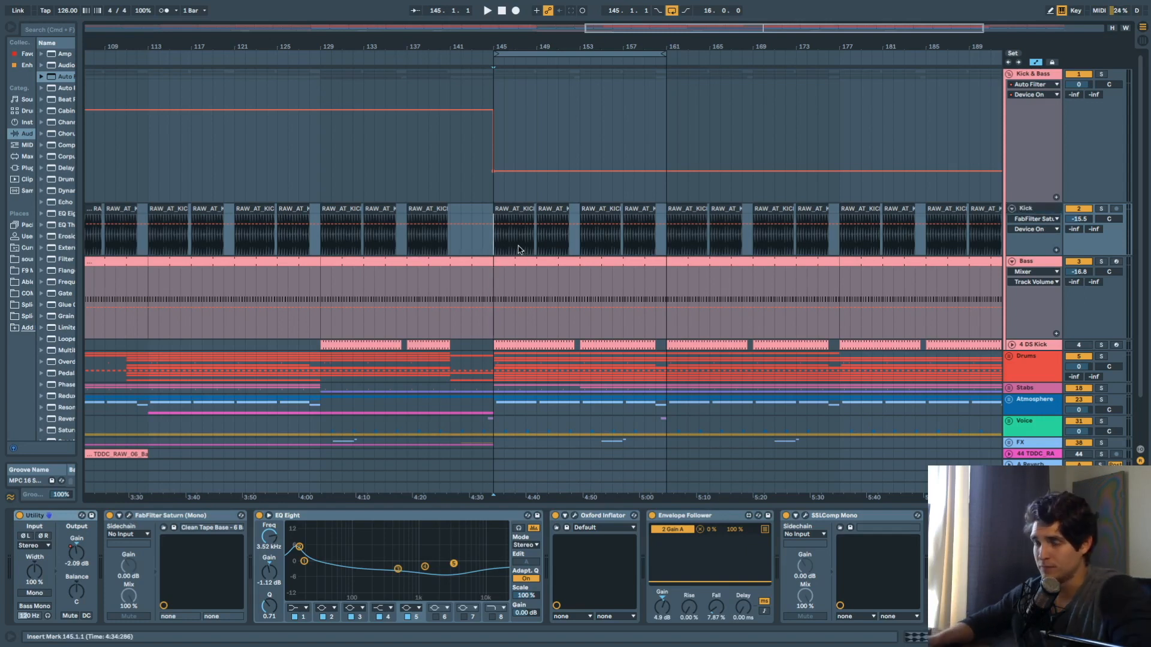
left_click(109, 516)
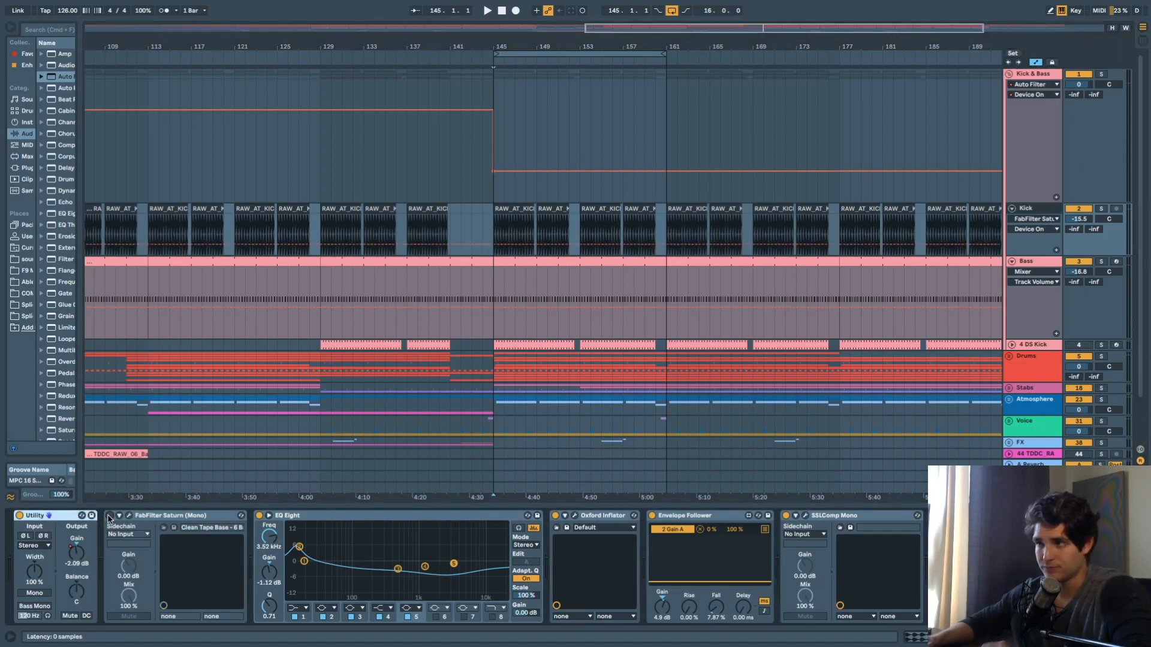
key("space")
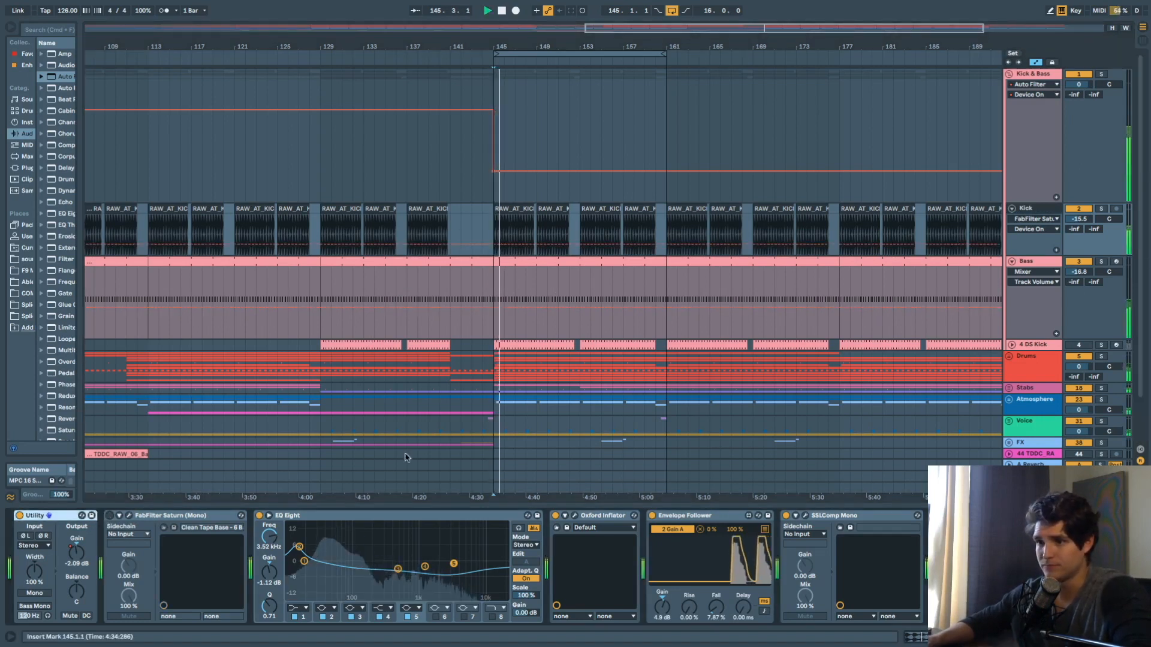
left_click(109, 516)
left_click(109, 516)
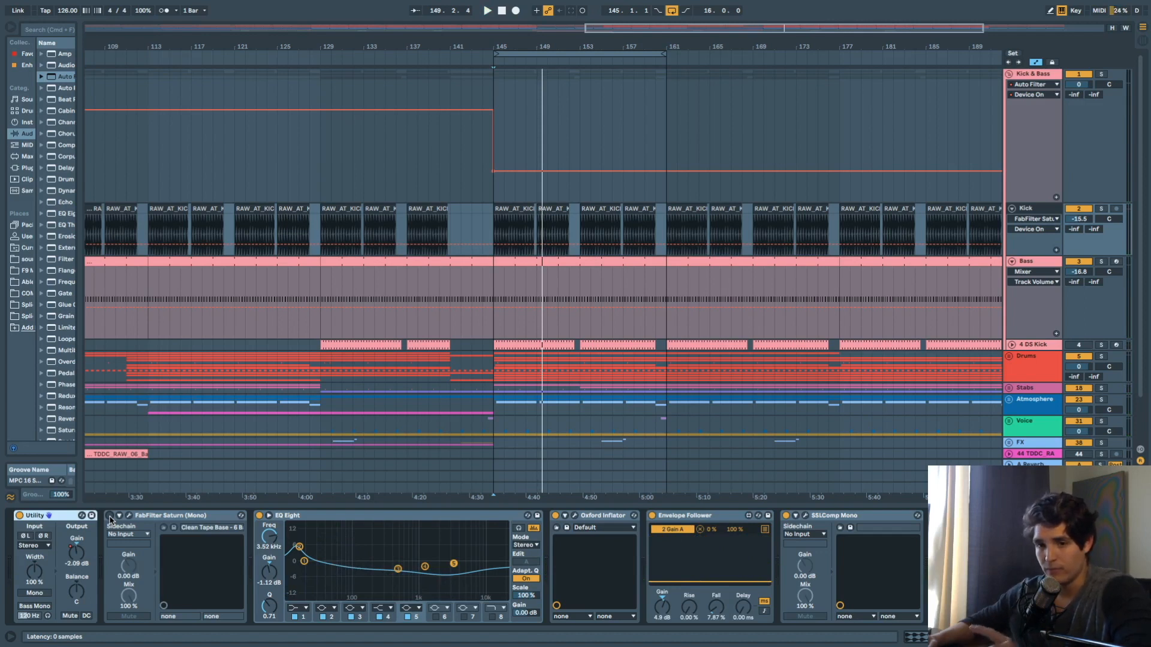
left_click(109, 517)
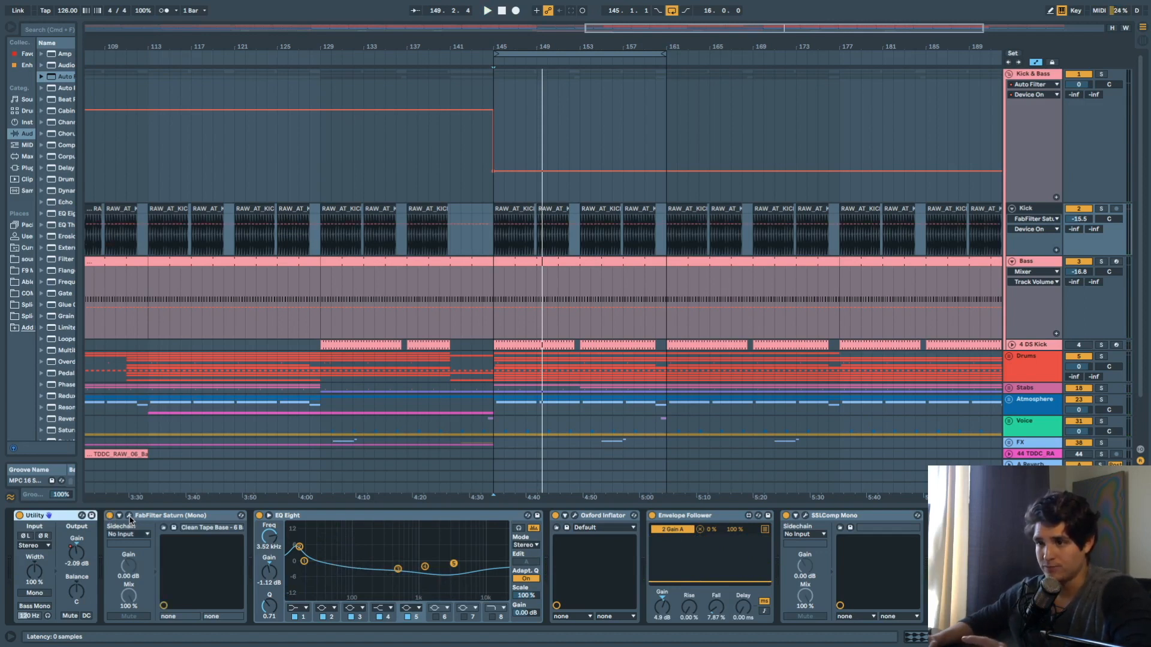
- Open the Kick's FabFilter Saturn and solo the track with EQ Eight, Oxford Inflator and SSLComp Mono bypassed
left_click(129, 516)
left_click(260, 516)
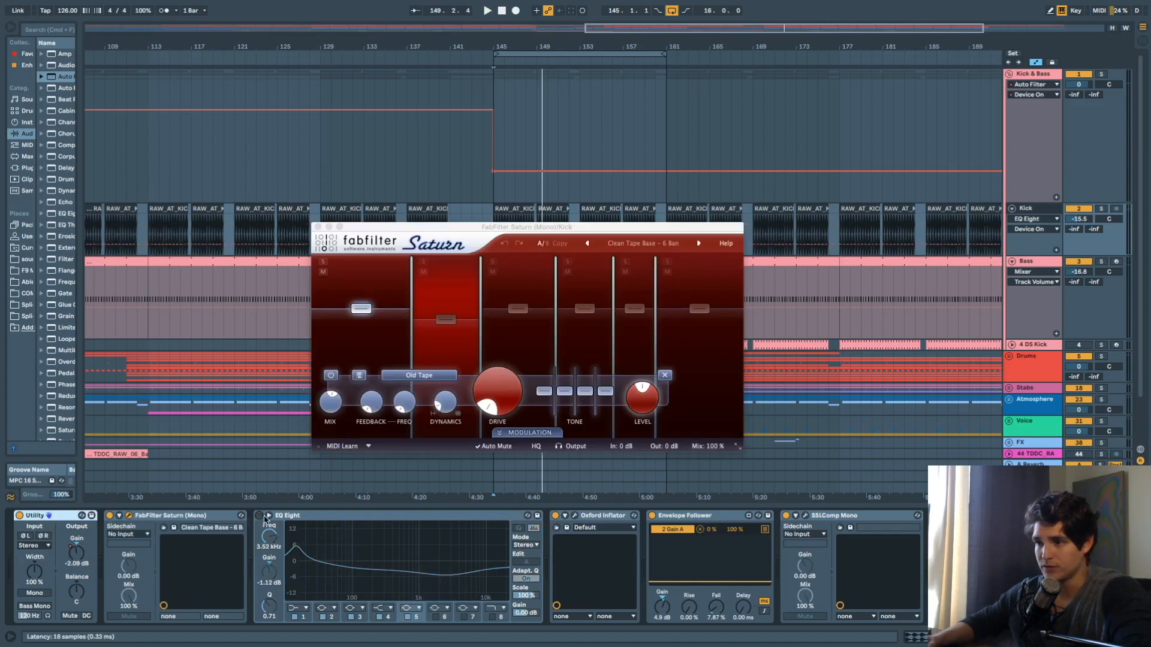
left_click(555, 516)
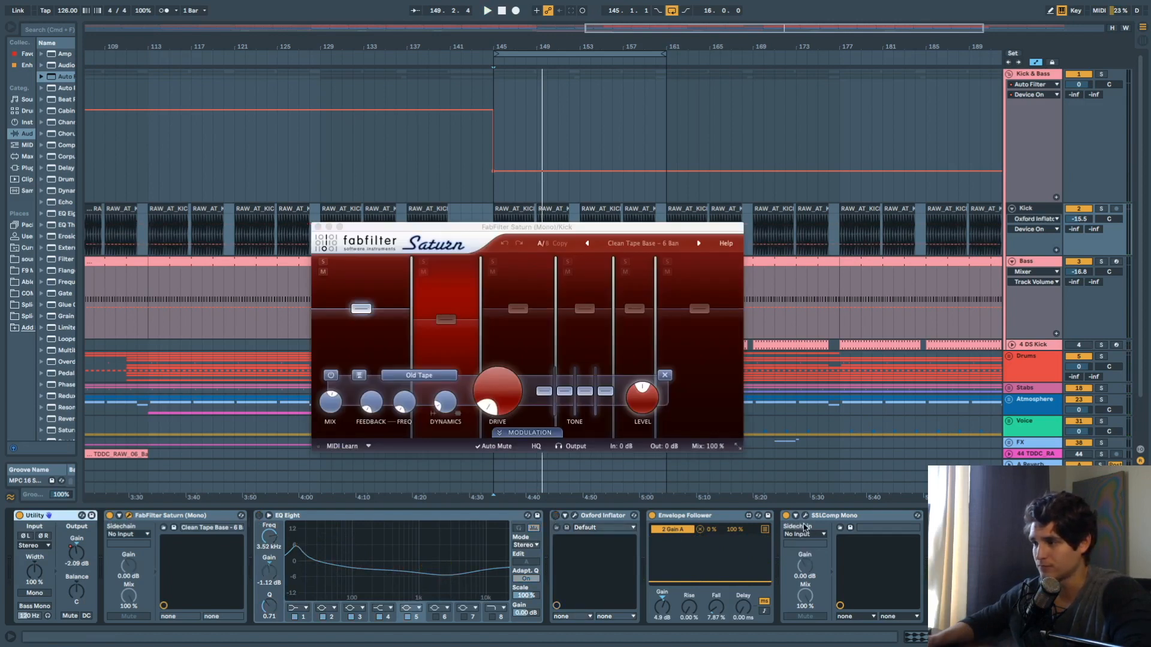
left_click(786, 516)
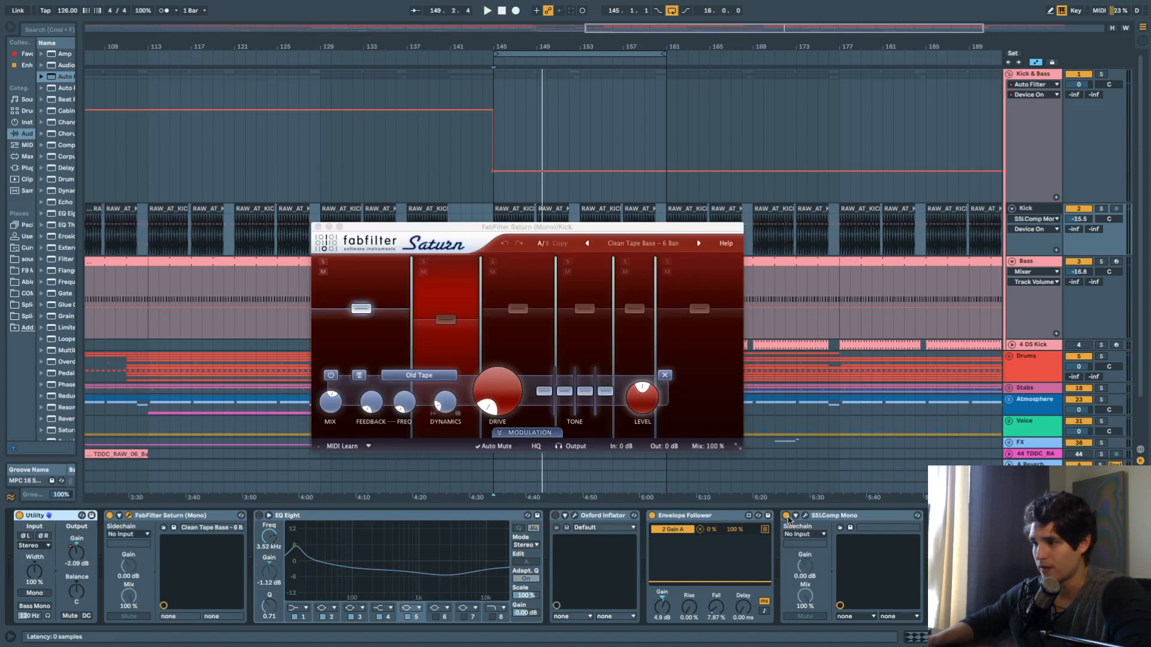
left_click(1103, 208)
left_click_drag(474, 229, 534, 251)
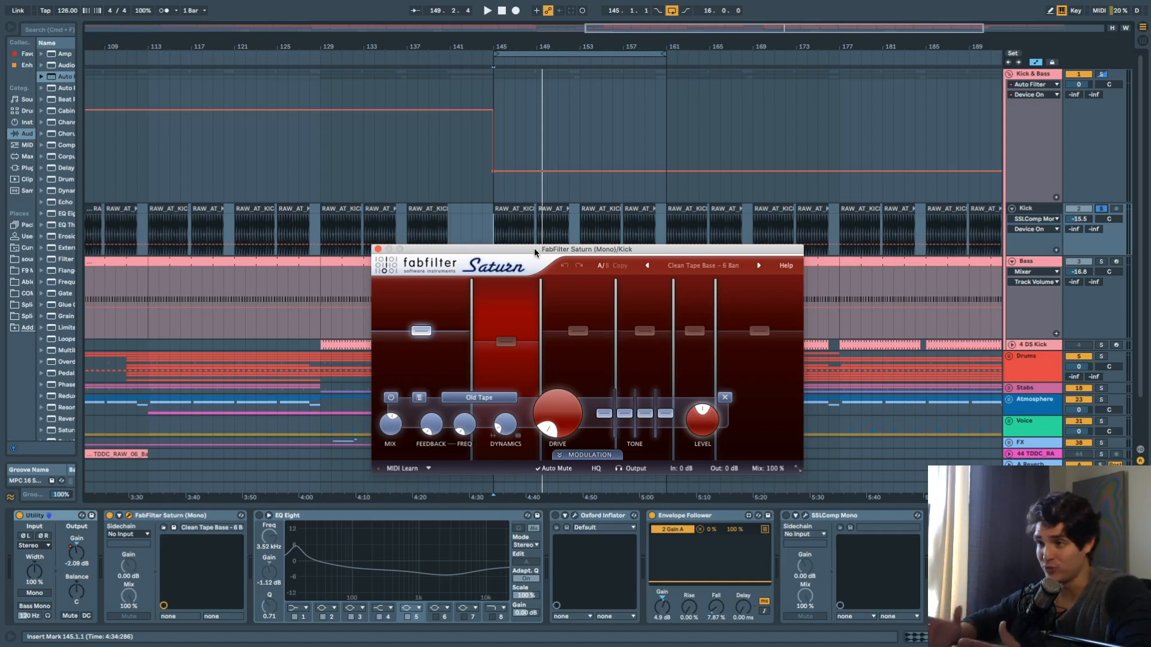
- Examine Saturn's band 1 and band 2 crossover frequencies and the level and drive of band 2
mouse_move(500, 337)
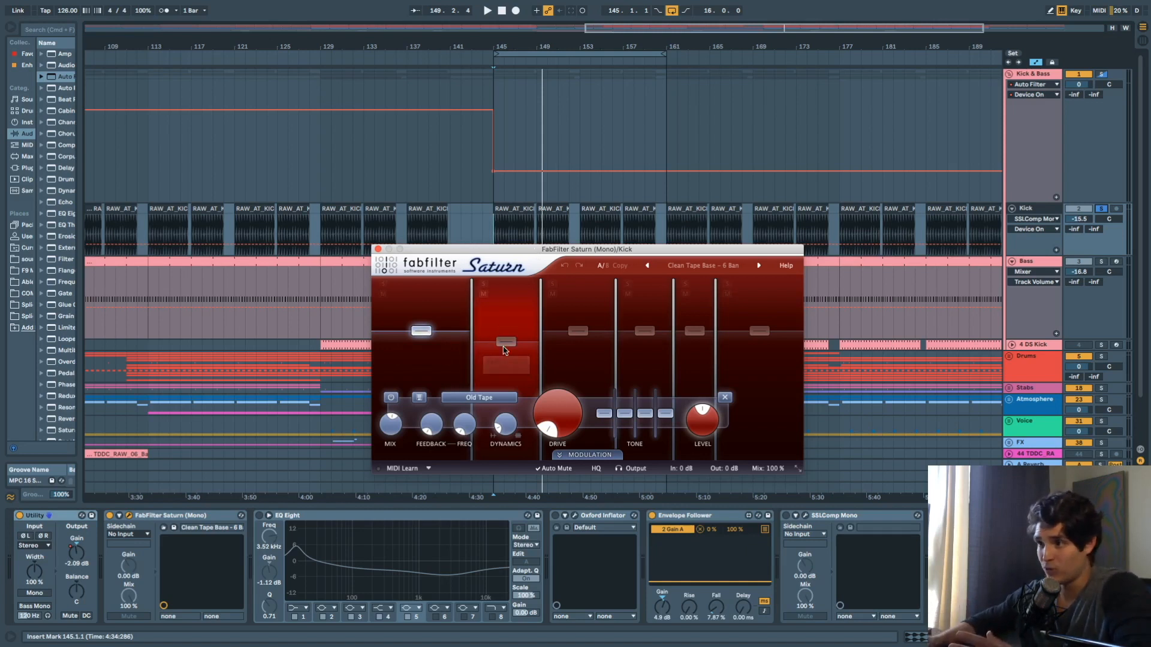
mouse_move(469, 314)
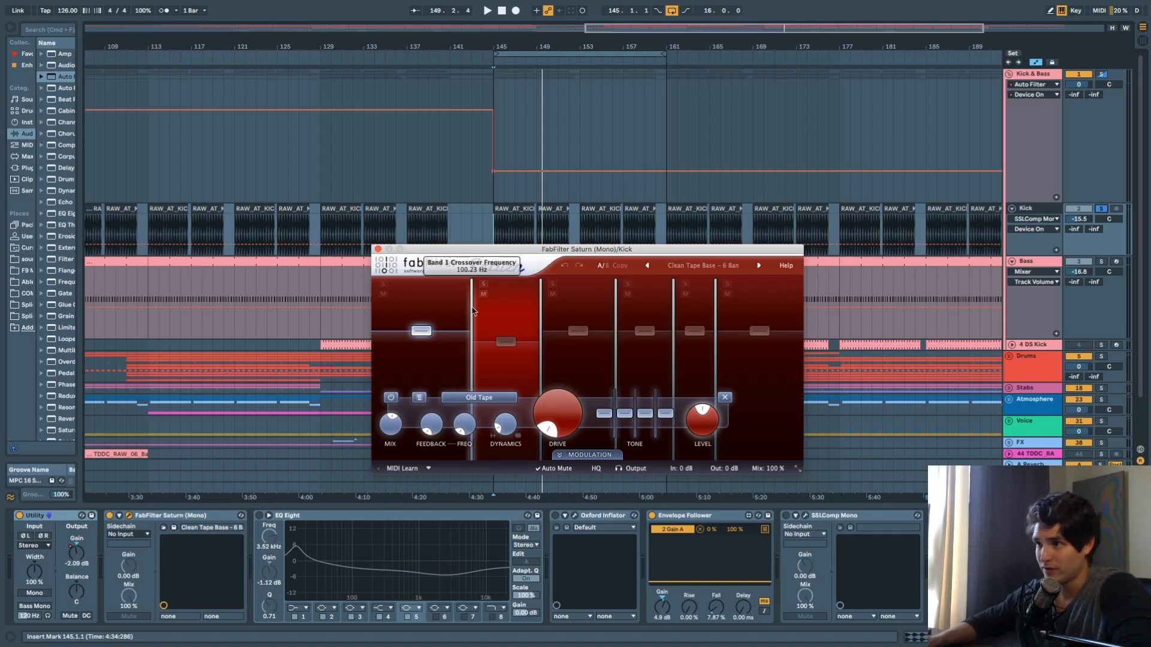
mouse_move(536, 296)
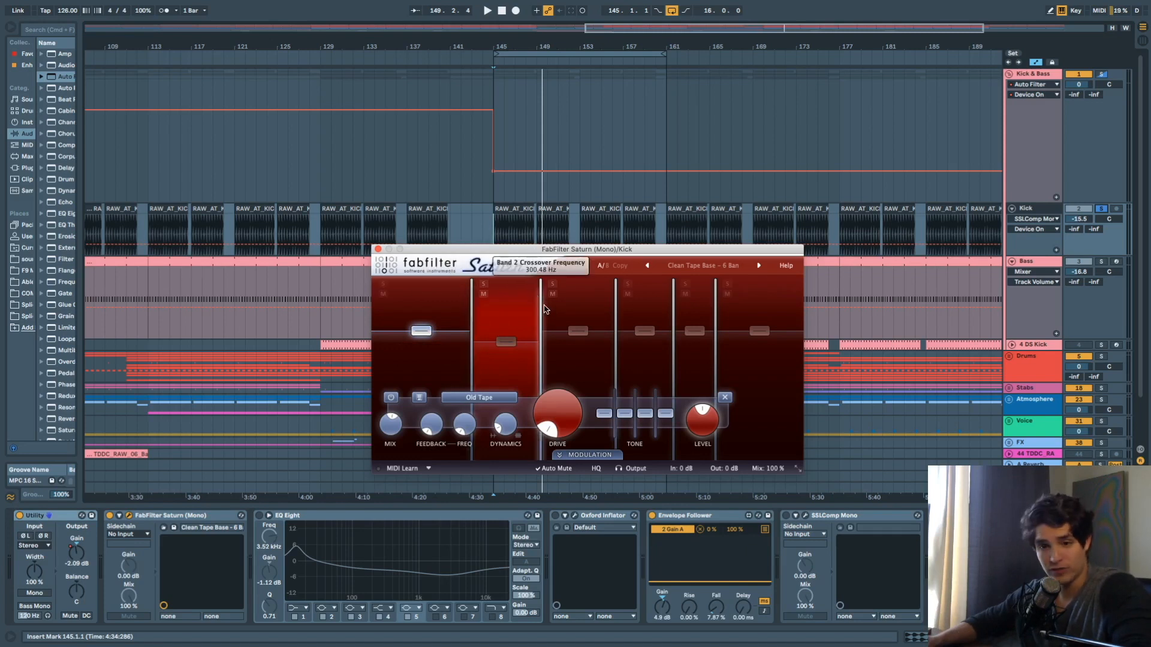
left_click(507, 342)
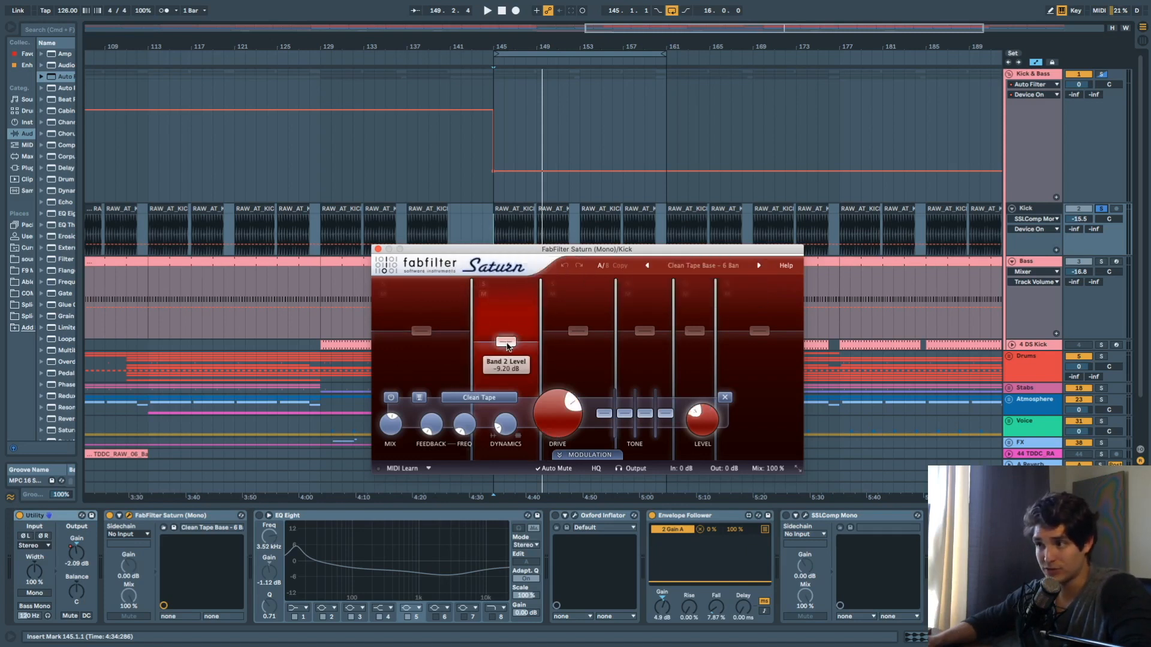
mouse_move(564, 396)
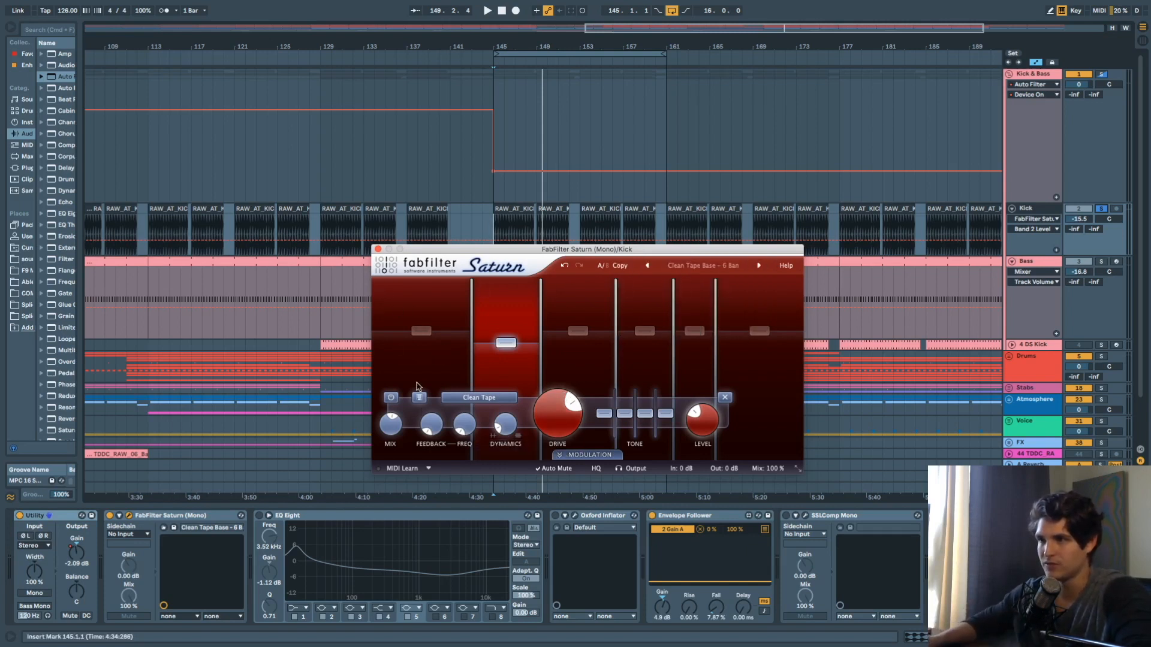
- Audition the soloed kick with Saturn's band 2 level raised to about -0.24 dB, undo the change and close Saturn
key("space")
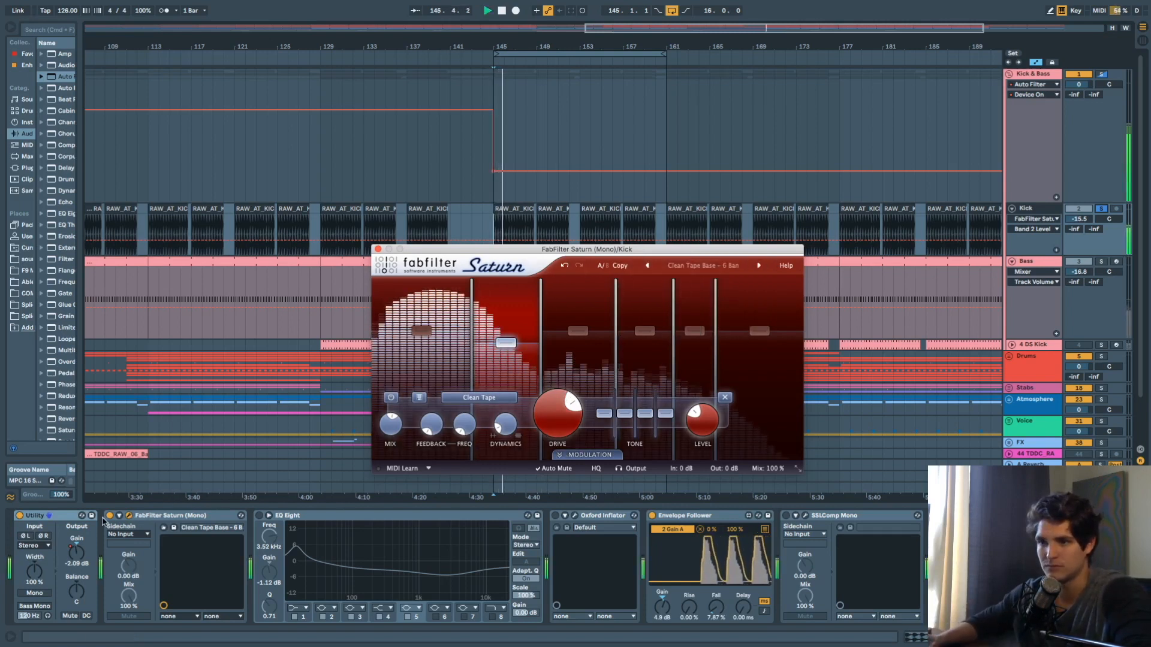
left_click_drag(505, 343, 507, 332)
key("super+z")
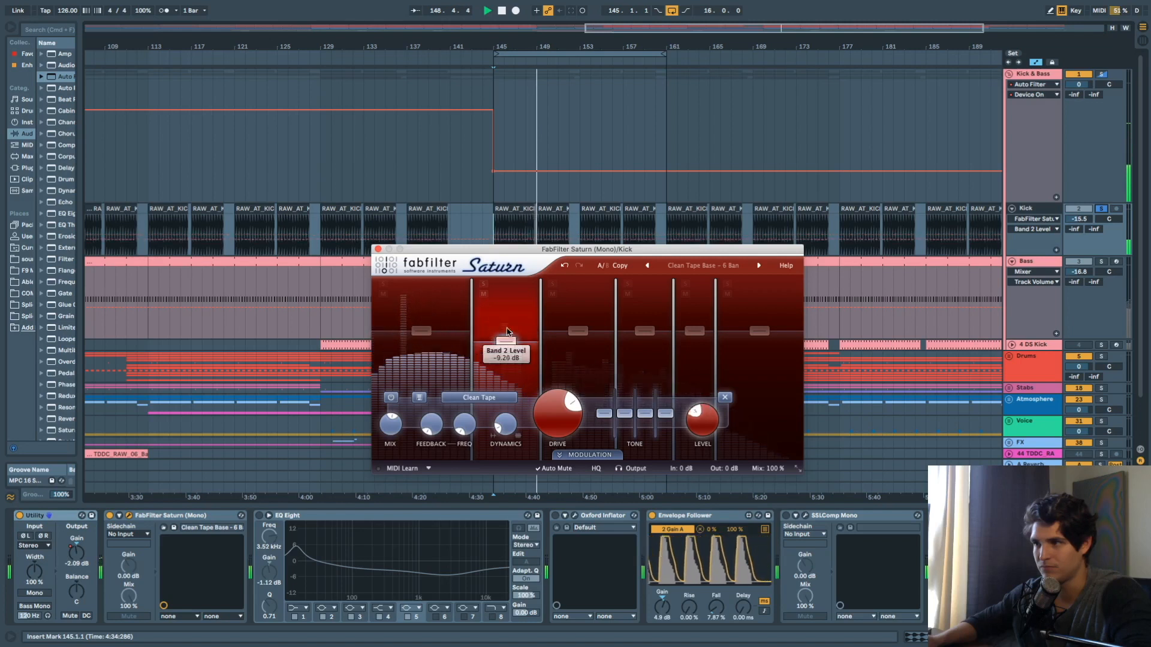
key("super+shift+z")
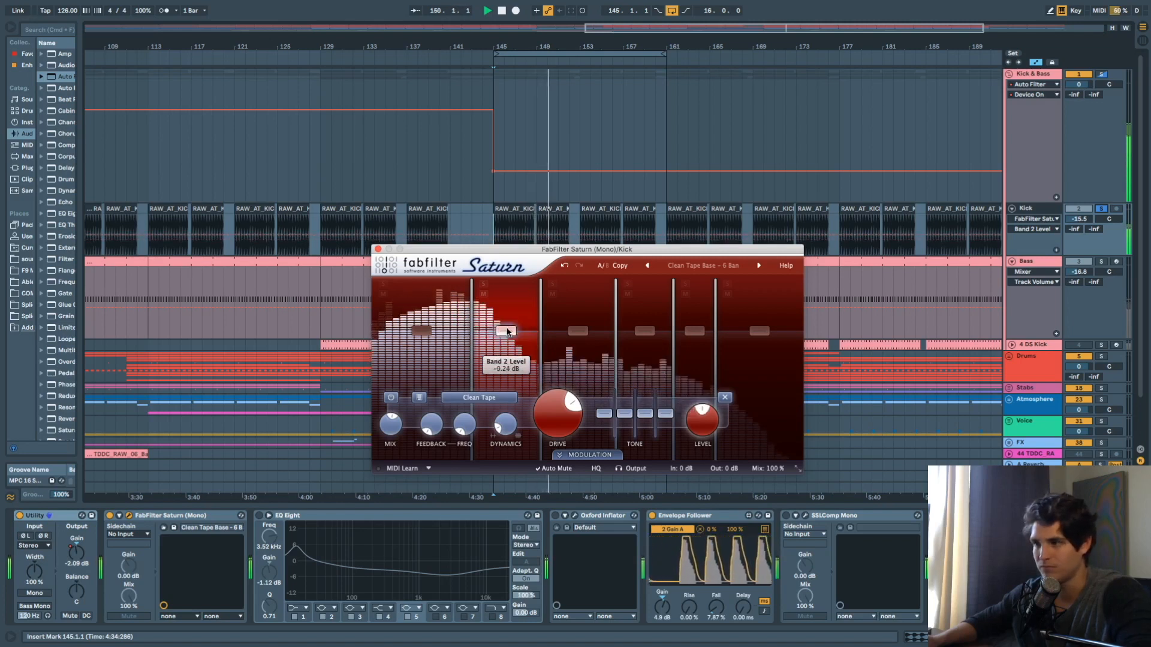
key("super+z")
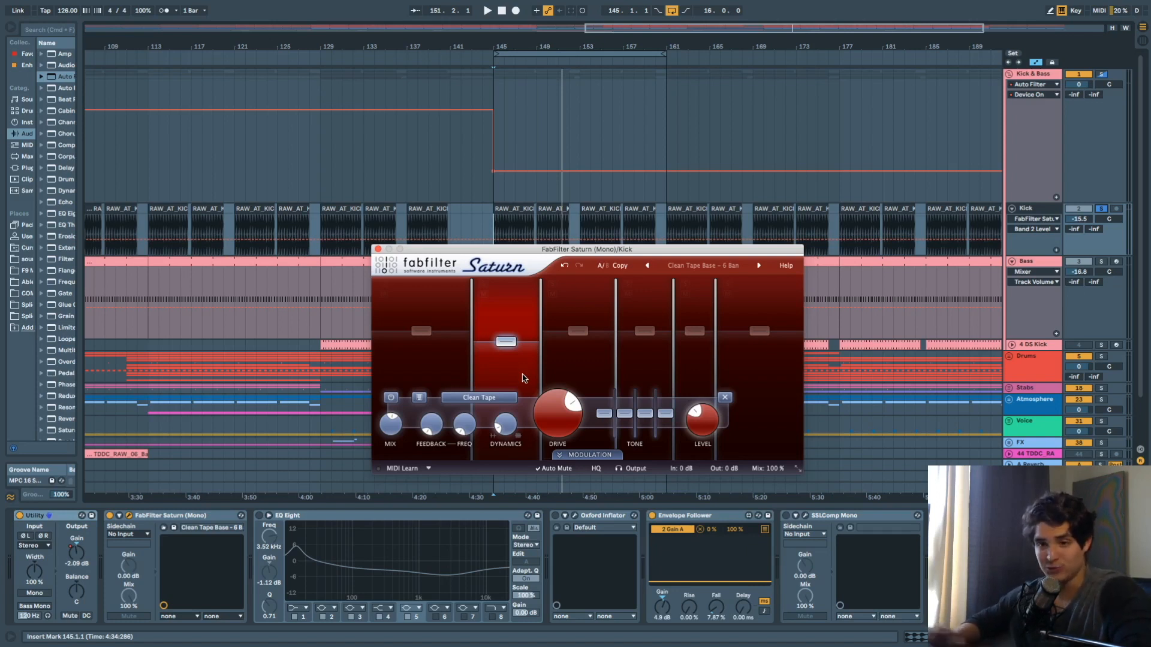
left_click(377, 250)
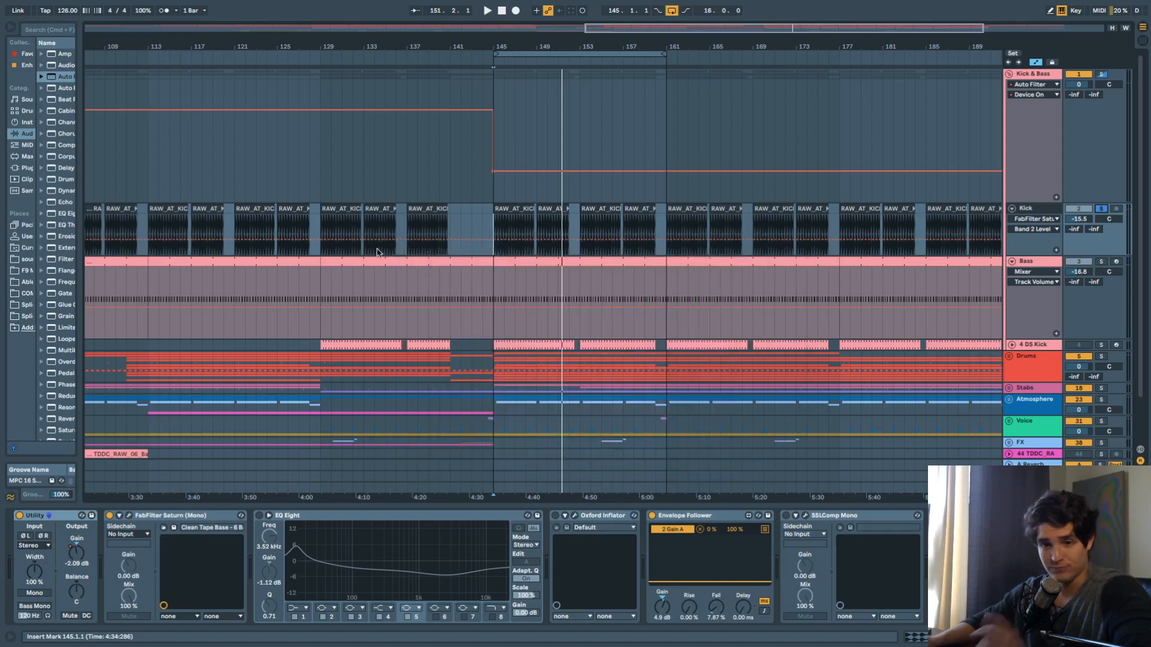
- Re-enable EQ Eight on the soloed Kick, comparing the sound with the EQ bypassed and active
left_click(259, 516)
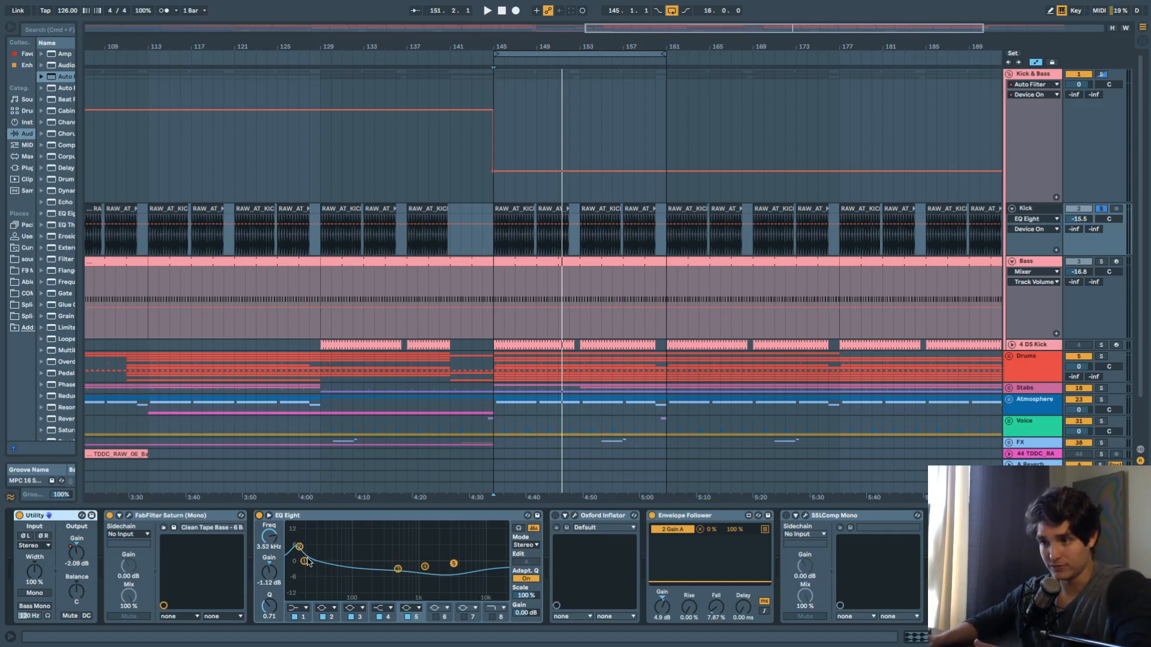
left_click(259, 516)
key("space")
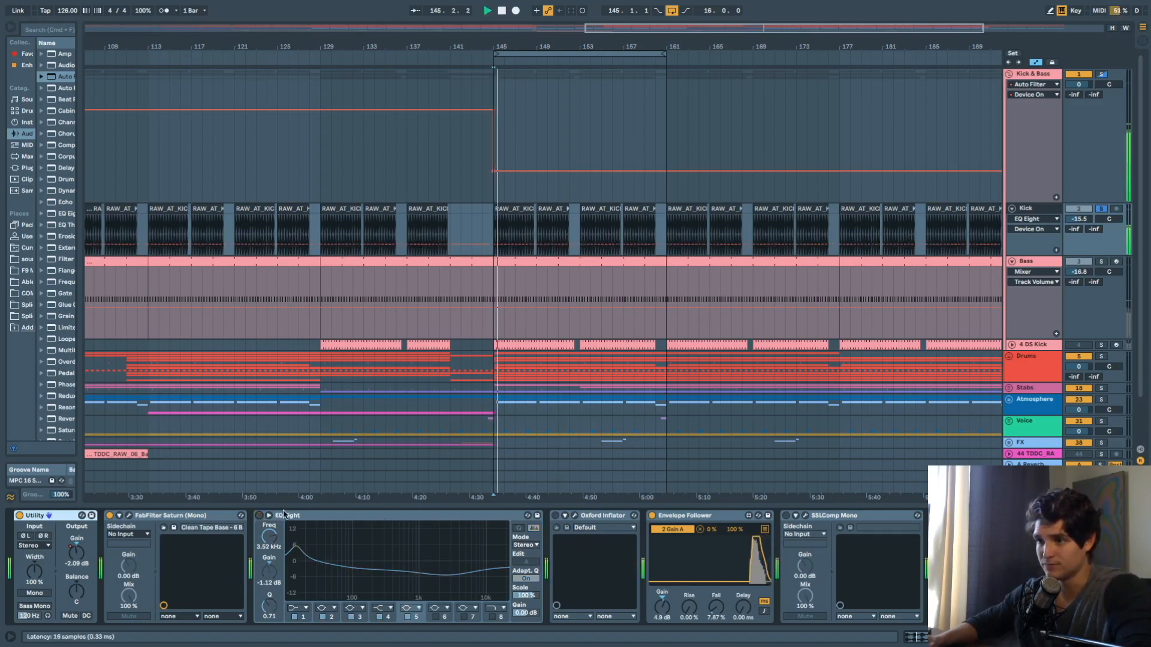
left_click(259, 517)
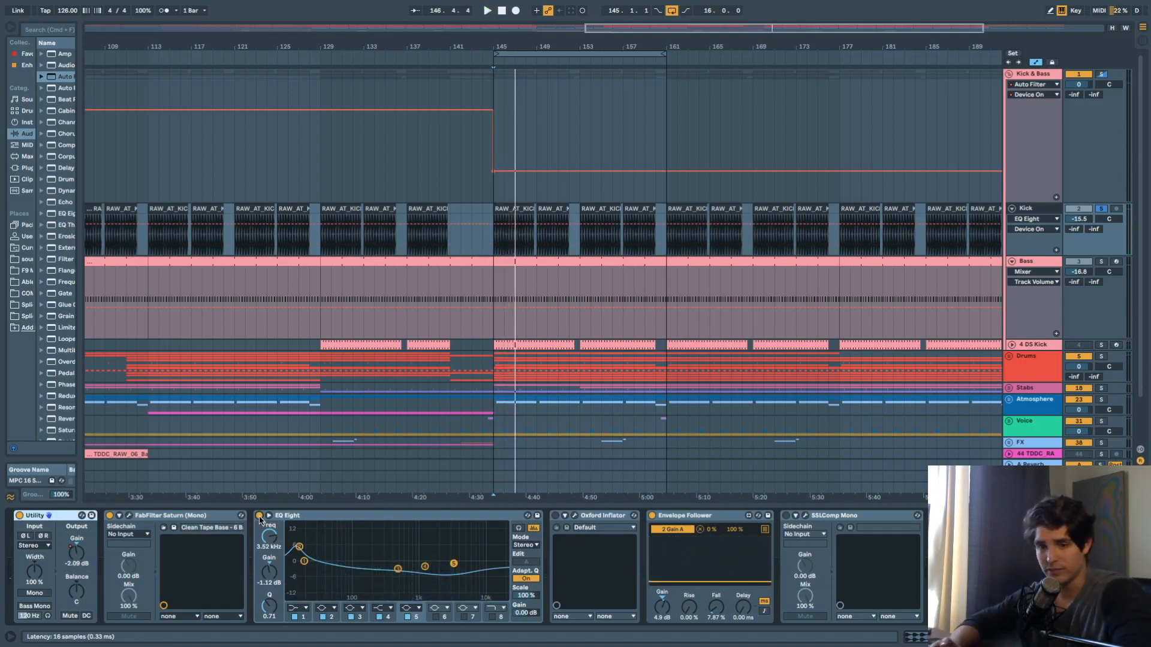
left_click(259, 517)
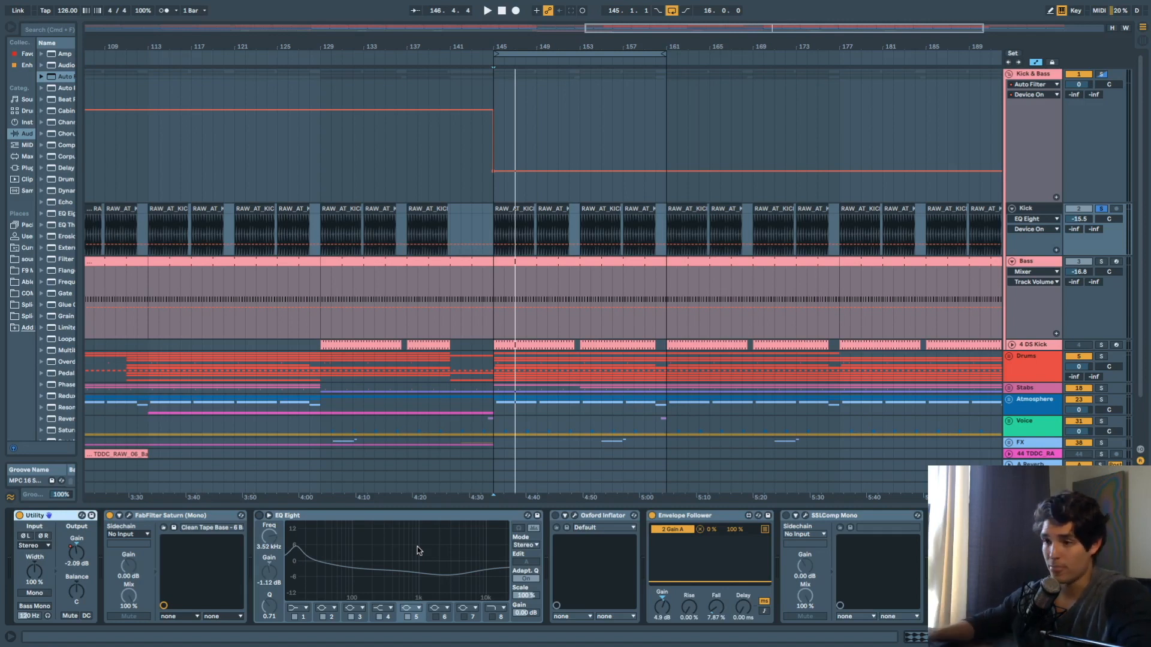
left_click(259, 516)
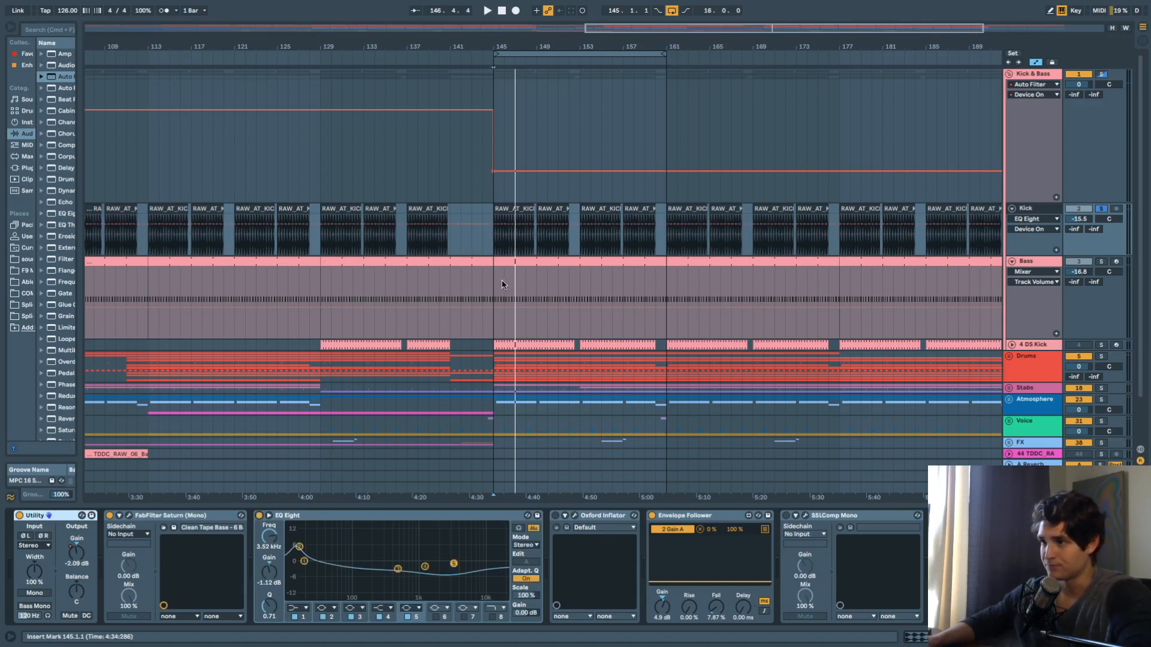
- Play the soloed Kick with EQ Eight bypassed, switch the EQ back on to compare, and stop playback
left_click(259, 517)
key("space")
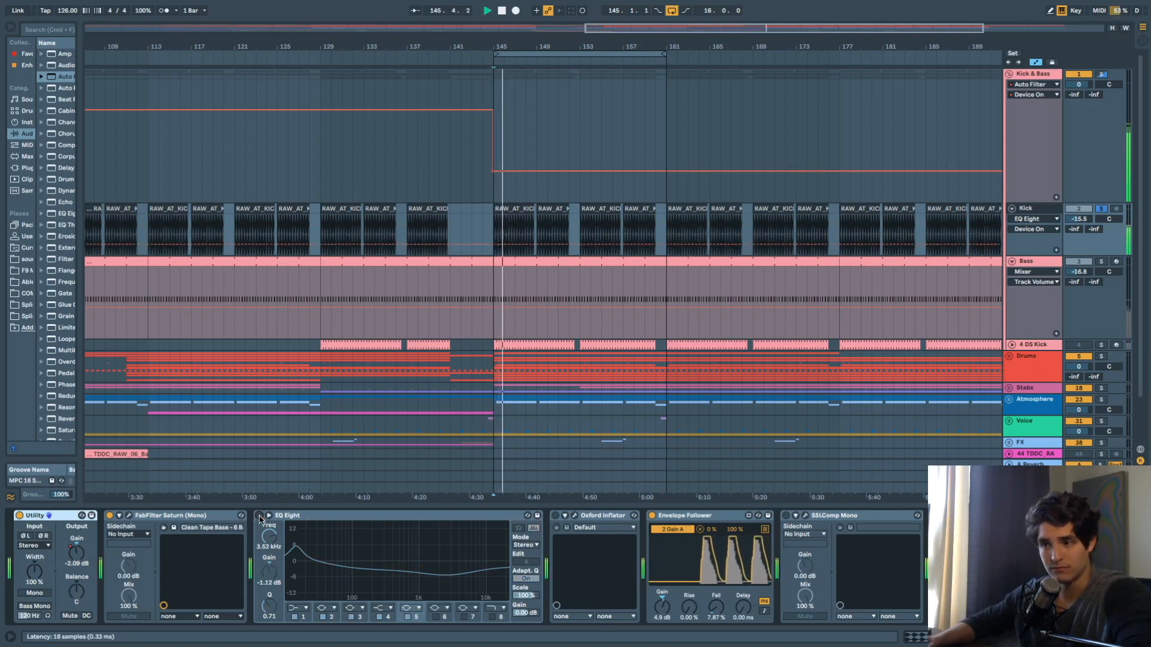
left_click(259, 516)
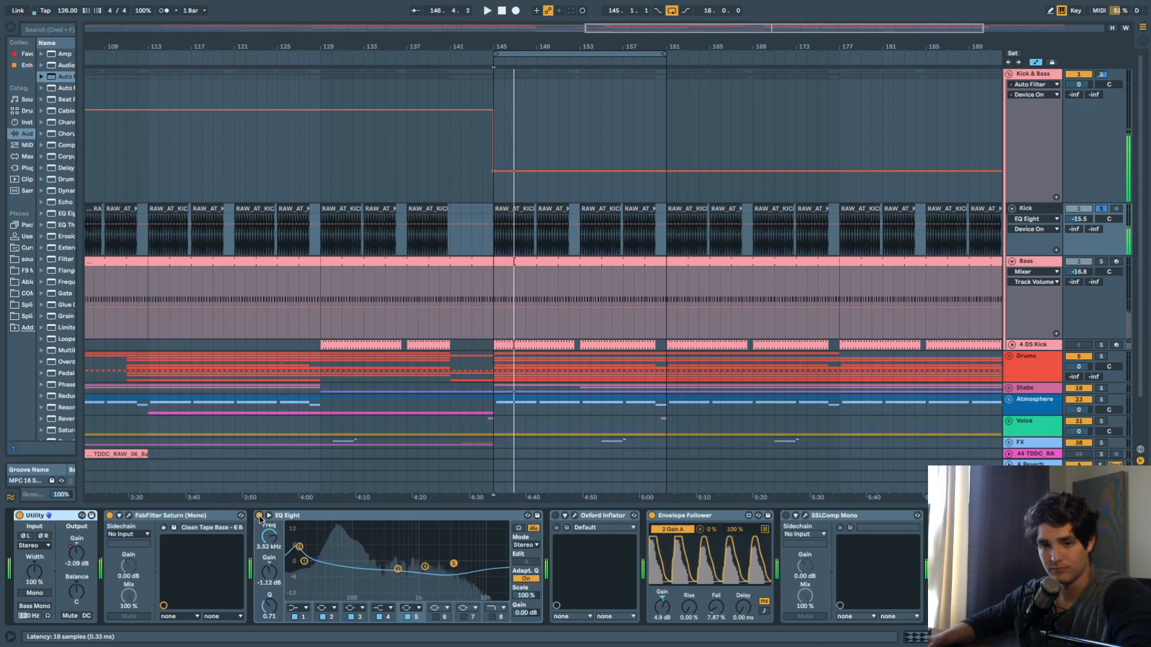
key("space")
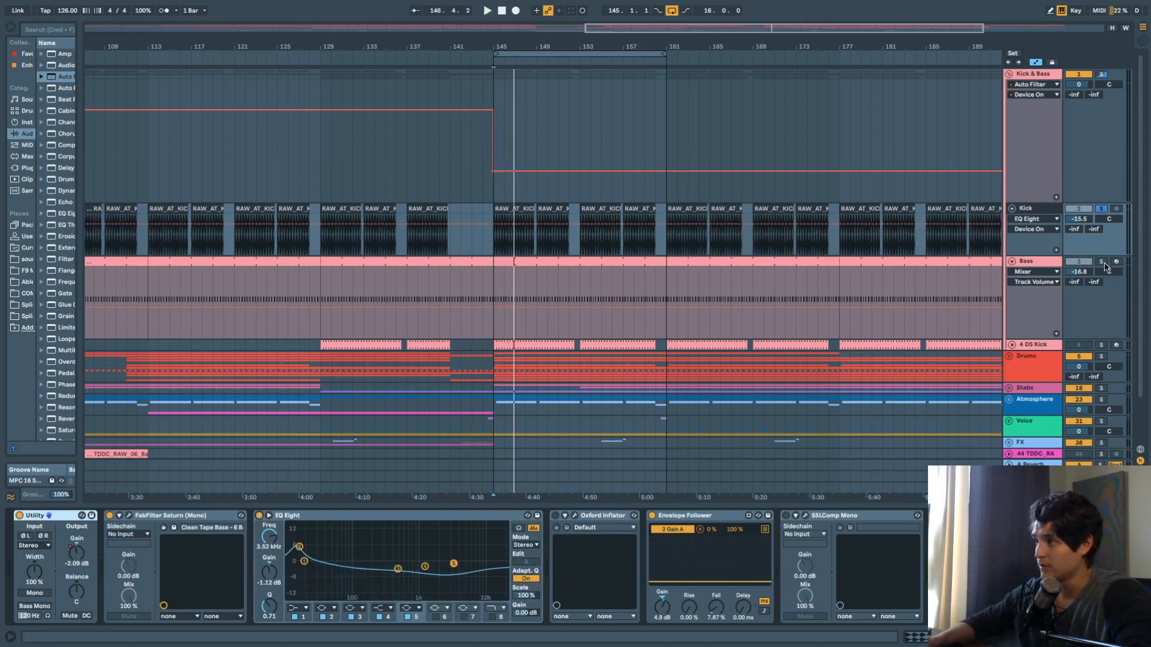
- Unsolo the Kick and compare EQ Eight bypassed and active in the full mix, leaving it enabled
left_click(1103, 210)
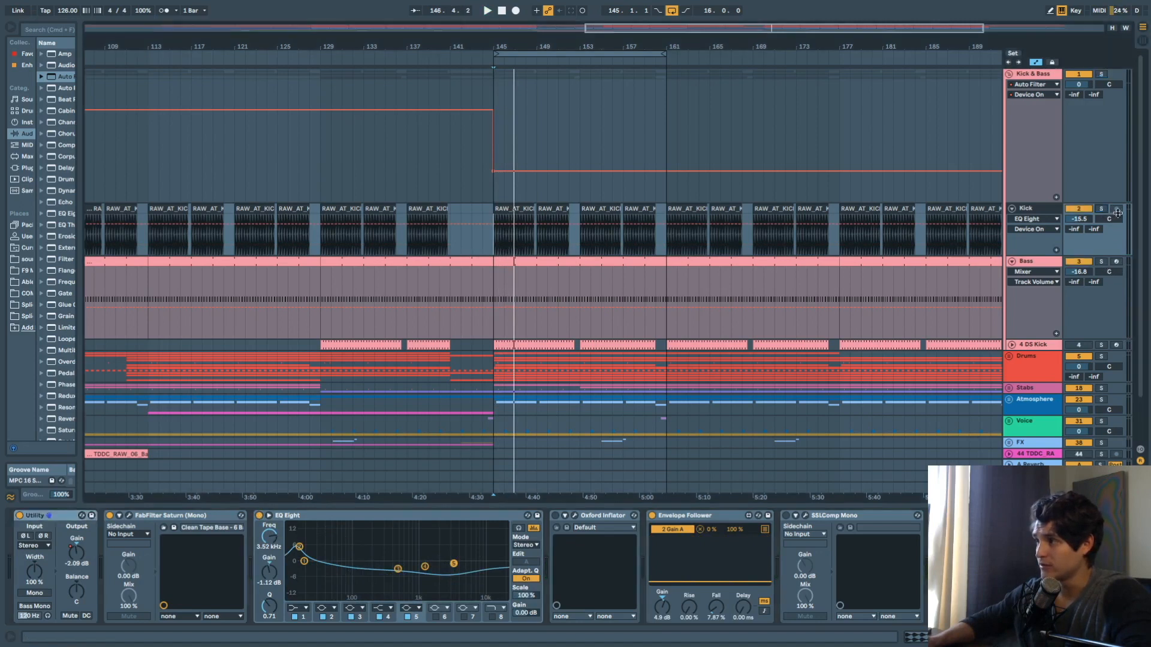
key("space")
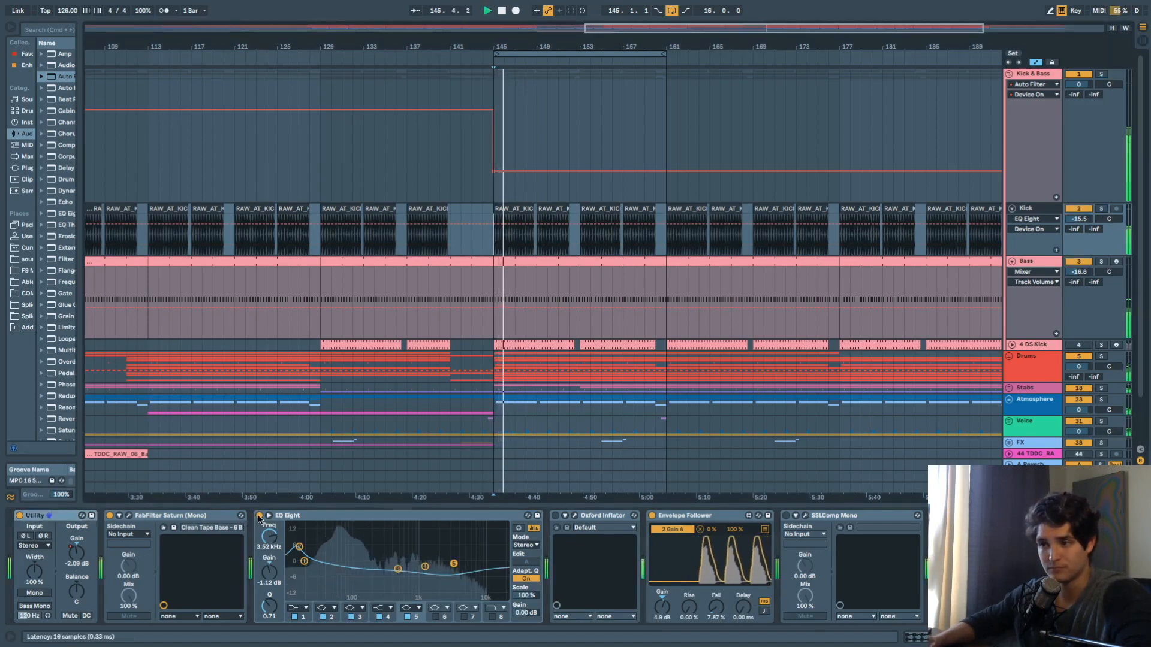
left_click(259, 517)
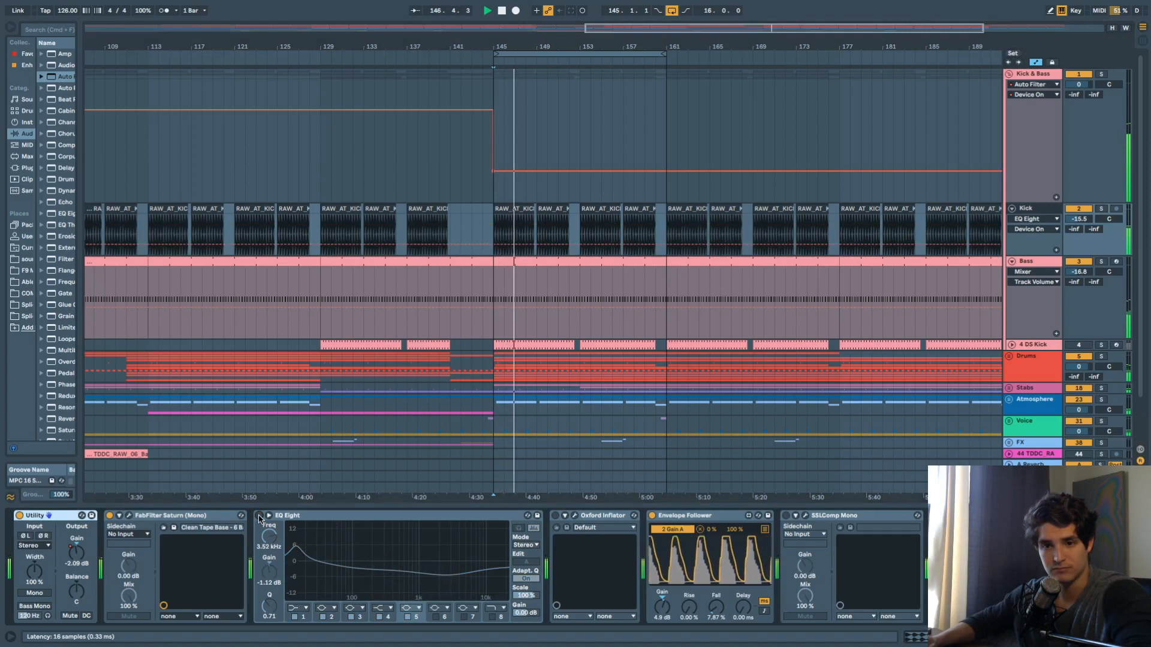
left_click(259, 517)
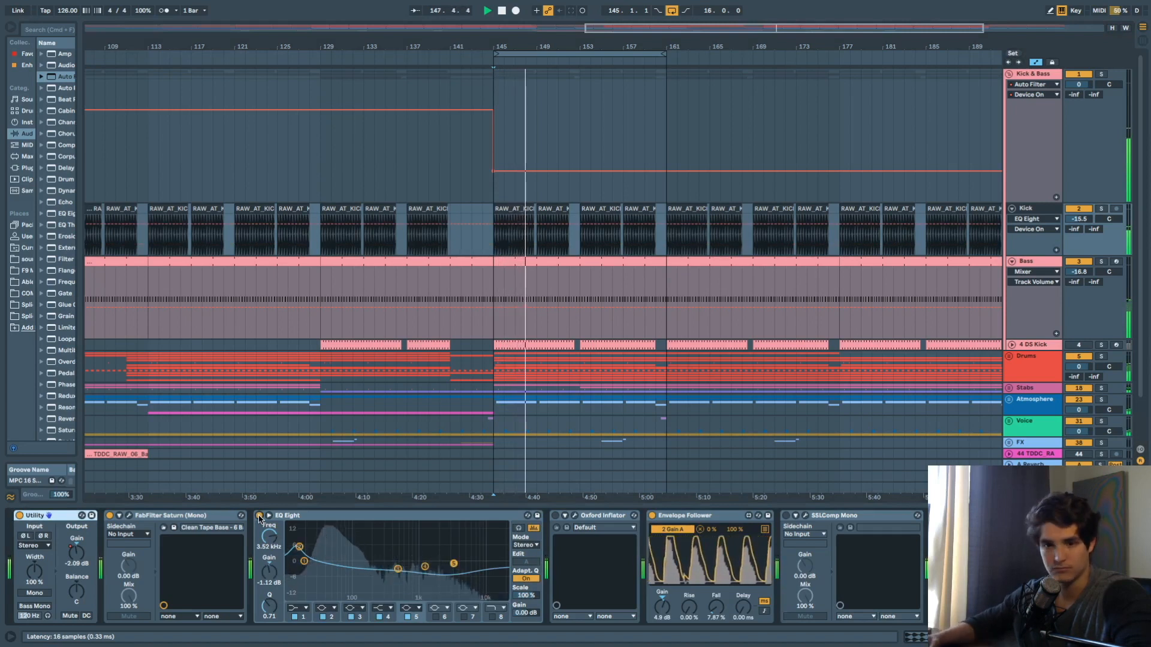
key("space")
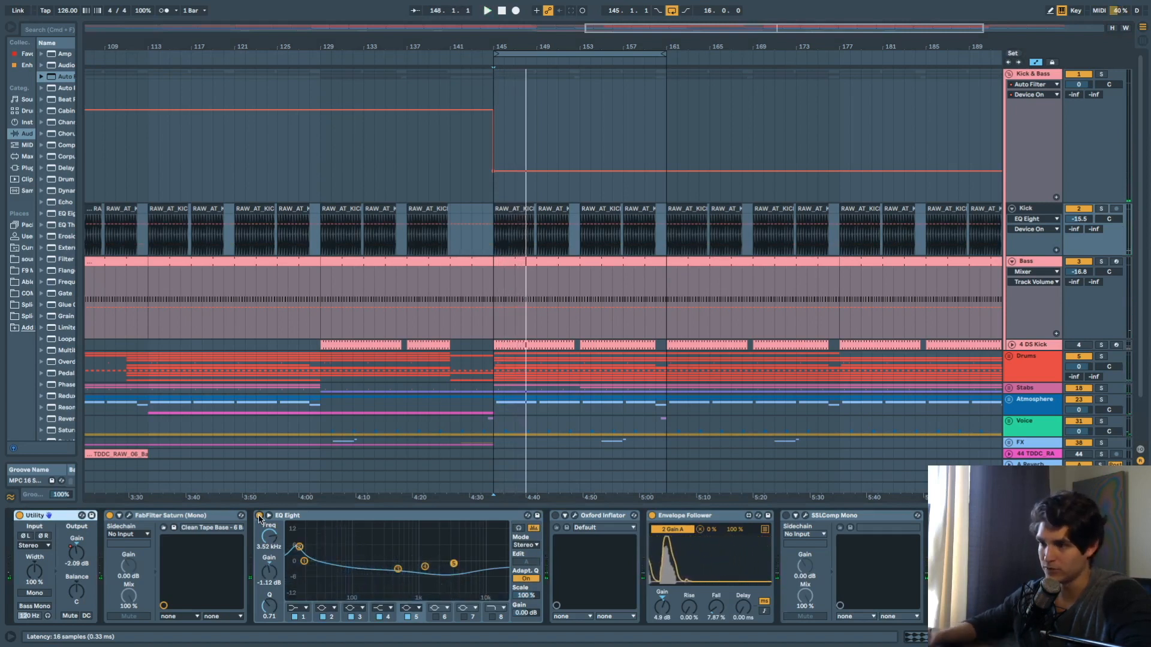
- Enable Oxford Inflator on the Kick and compare it bypassed and active while the full mix plays
left_click(591, 516)
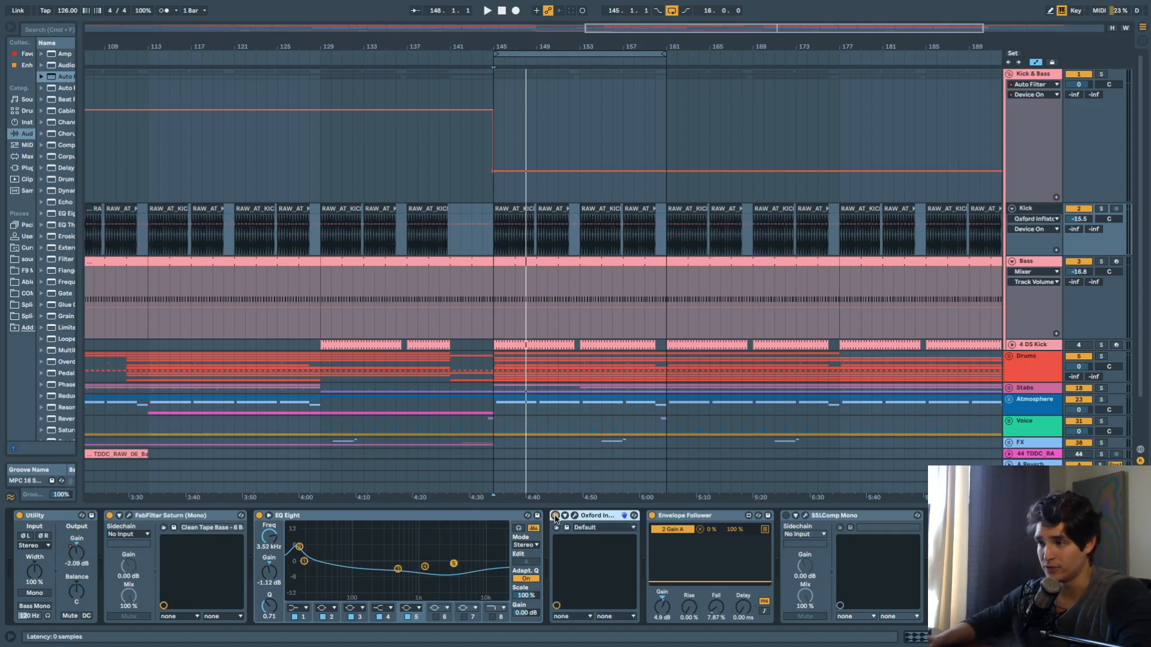
left_click(582, 517)
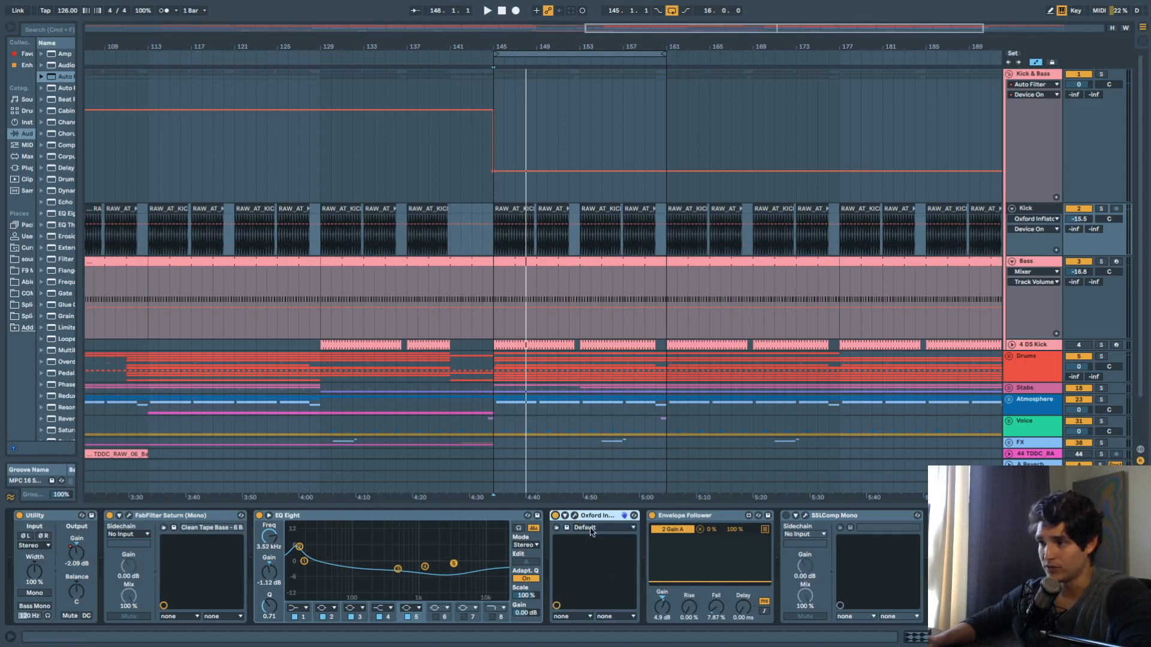
key("space")
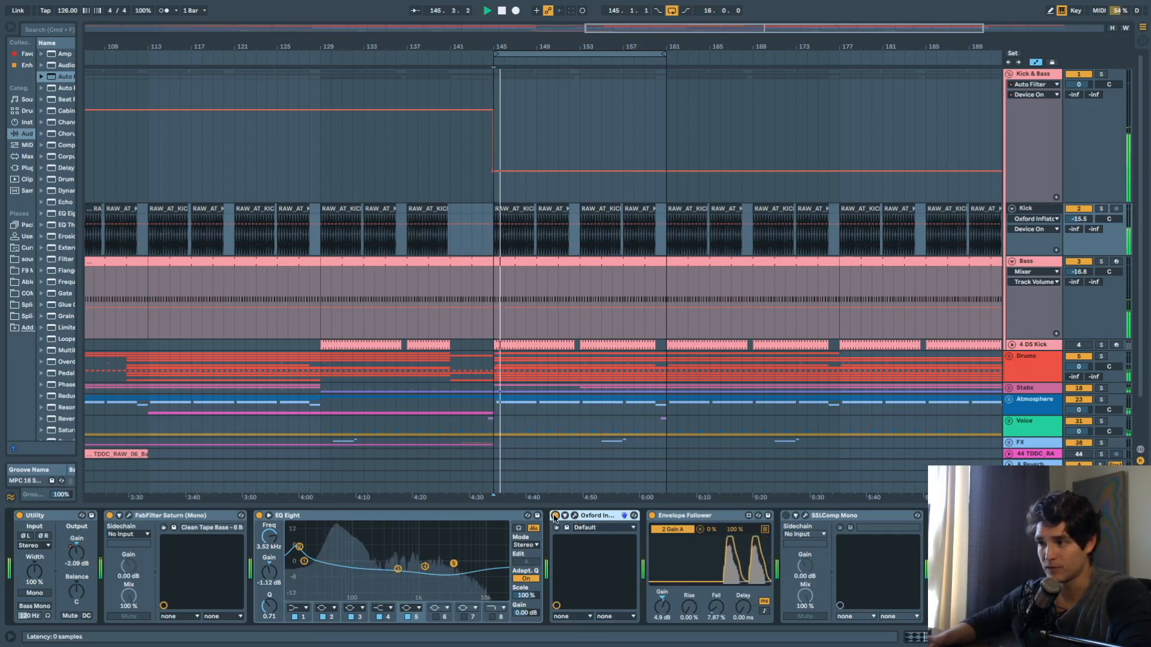
left_click(555, 516)
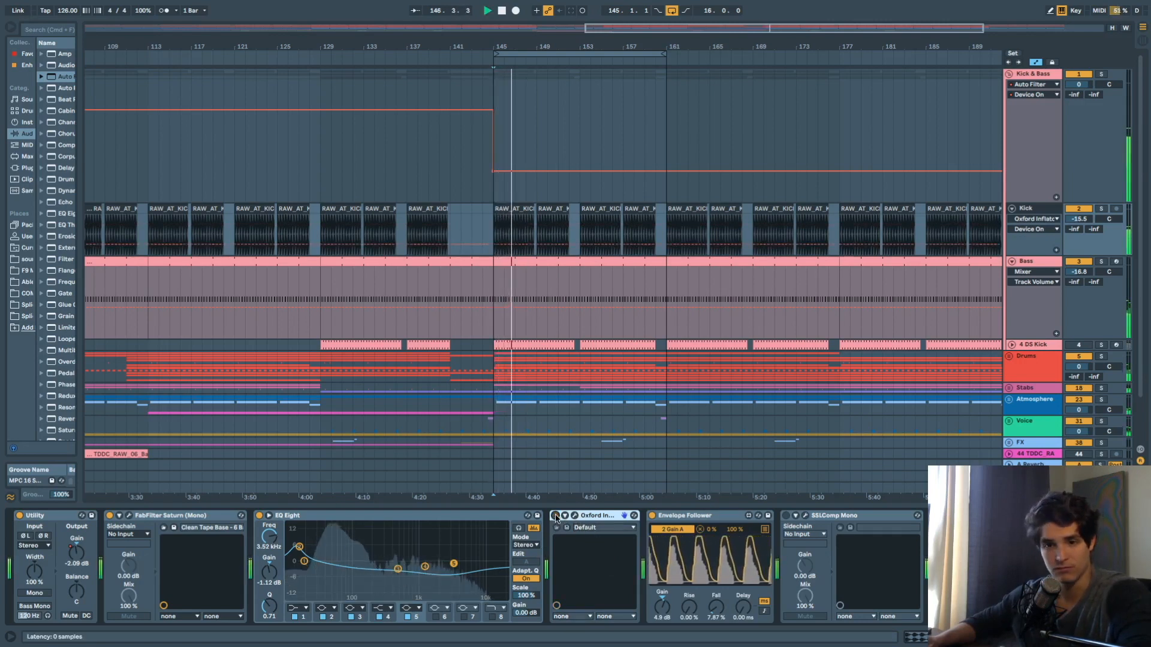
left_click(555, 516)
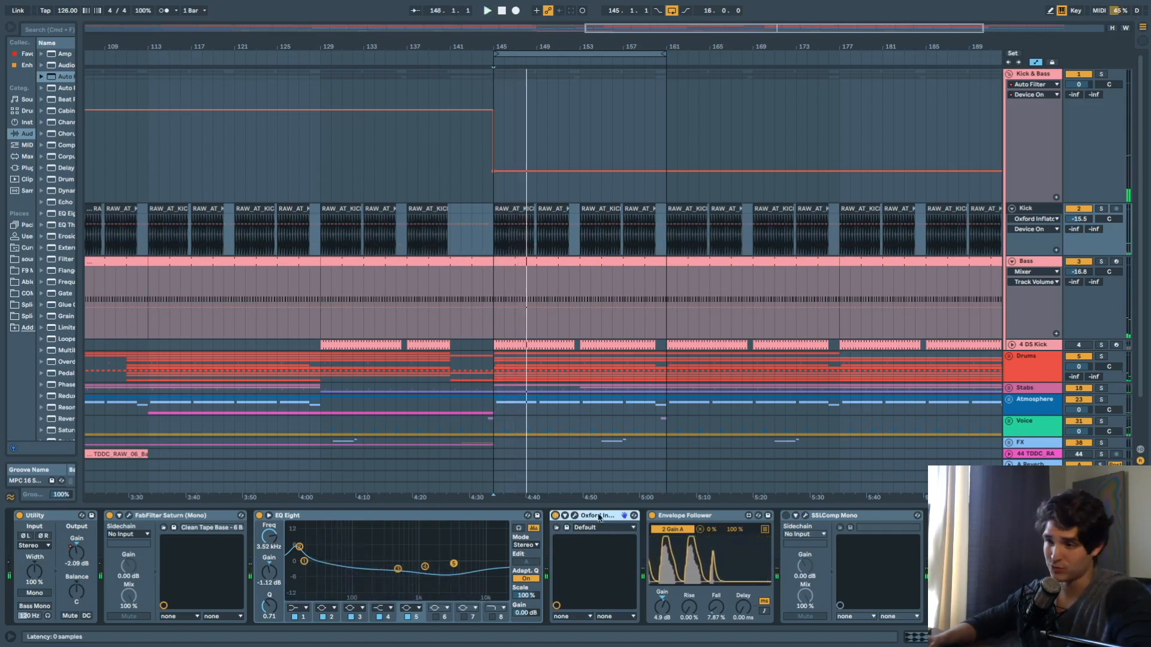
- Open the Kick's Oxford Inflator to examine its input, effect, curve and output settings, and close it
left_click(573, 516)
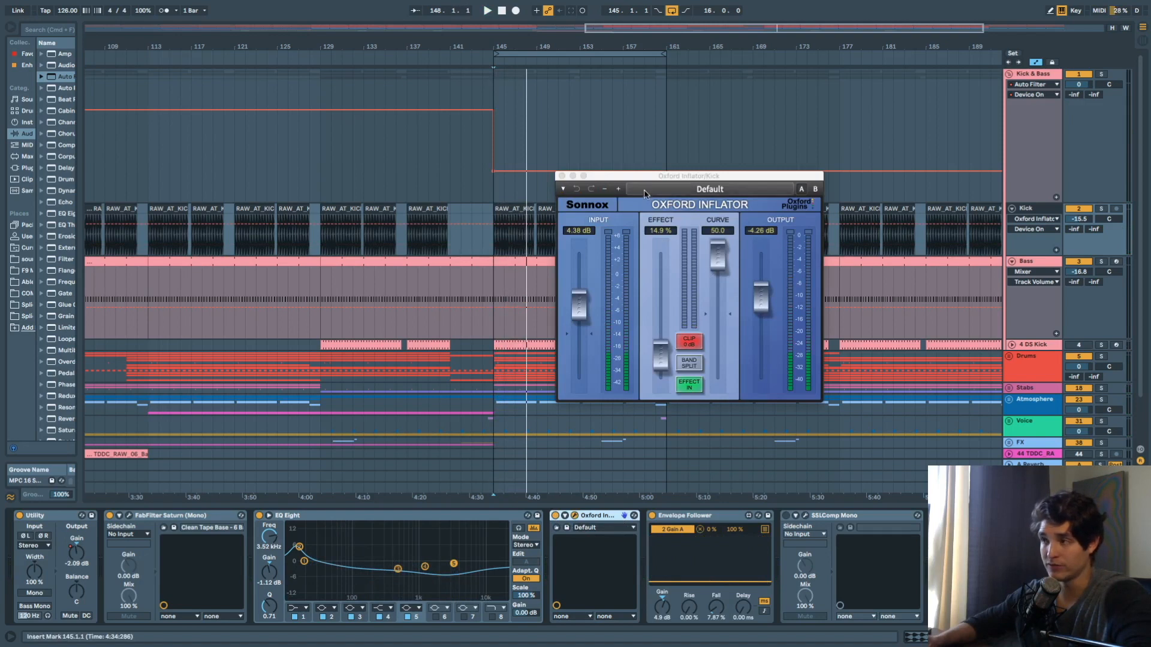
left_click_drag(646, 199, 645, 205)
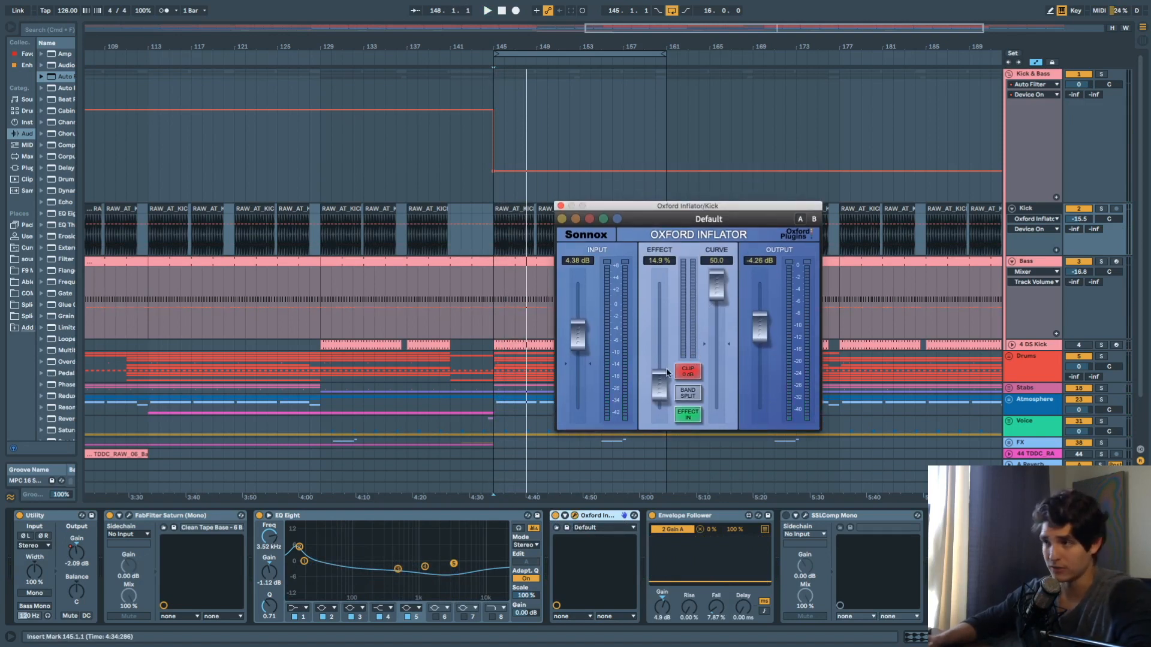
left_click(561, 206)
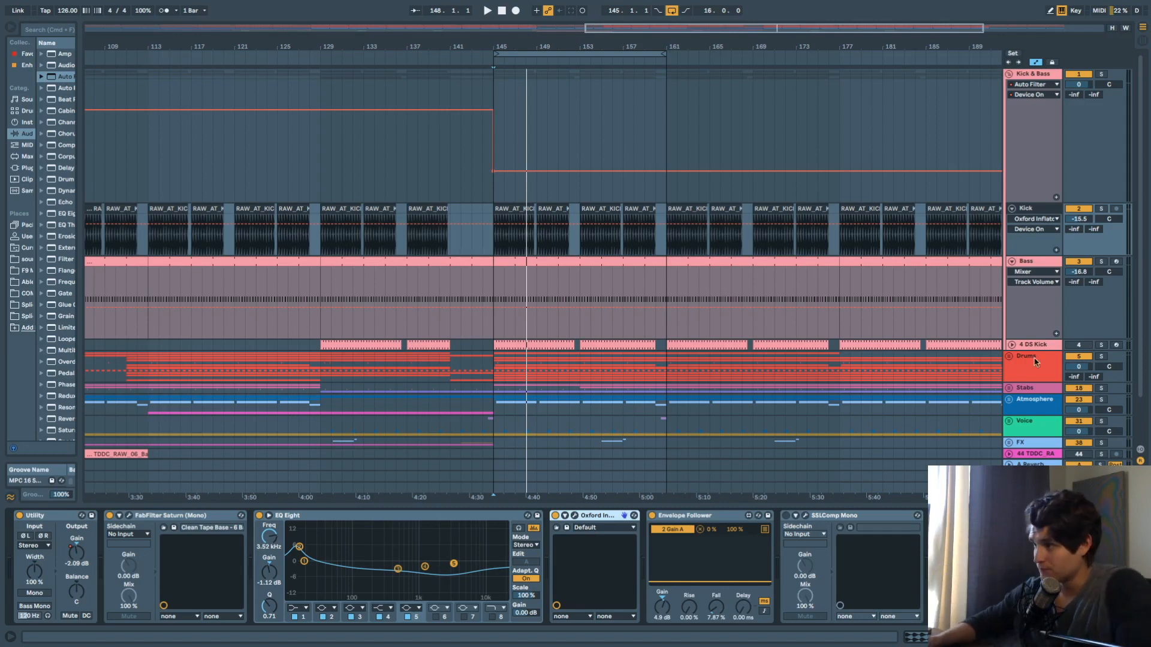
- Locate the Envelope Follower among the Max for Live audio effects and select the one on the Kick
left_click(720, 521)
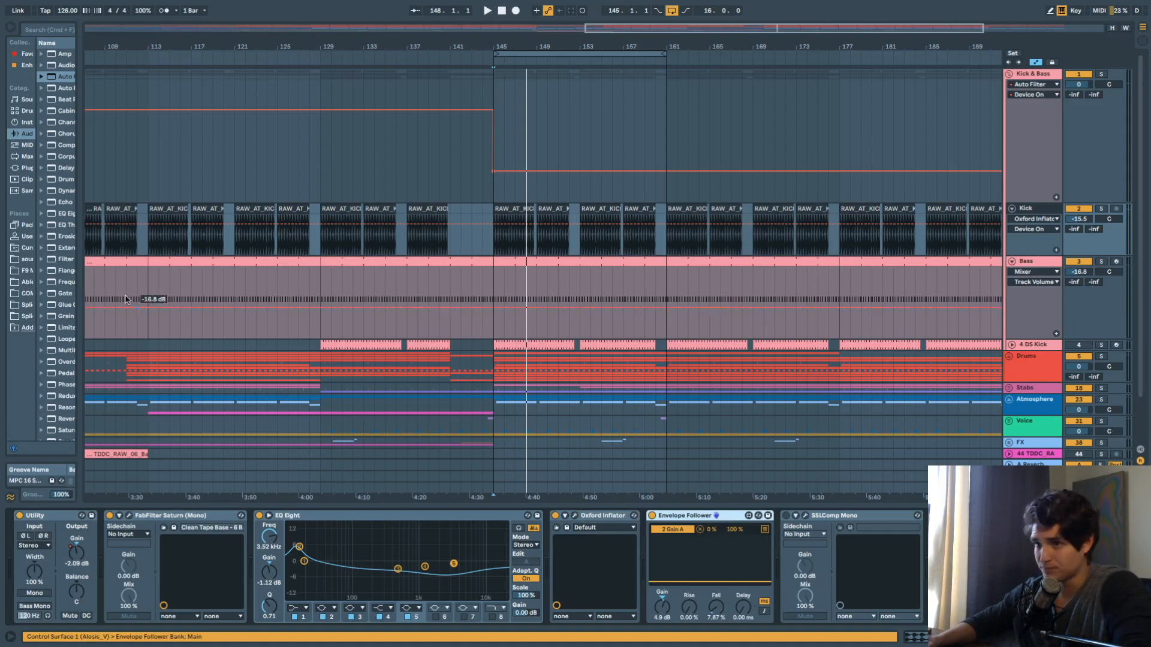
left_click(22, 157)
left_click_drag(78, 133, 123, 129)
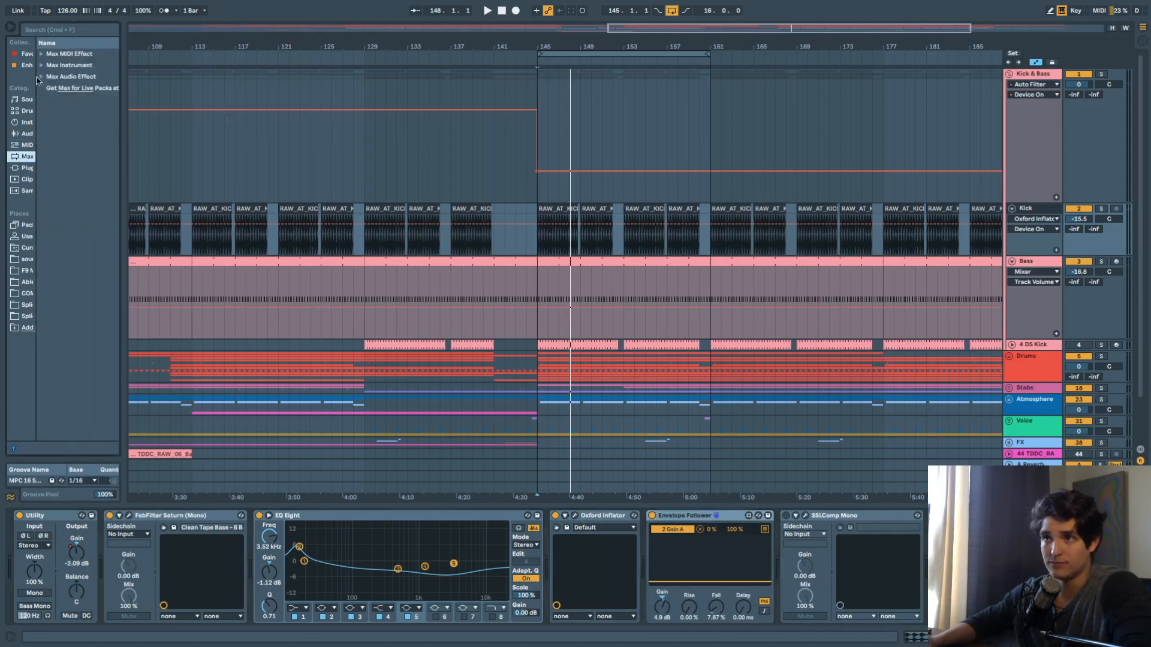
left_click(42, 76)
left_click(85, 170)
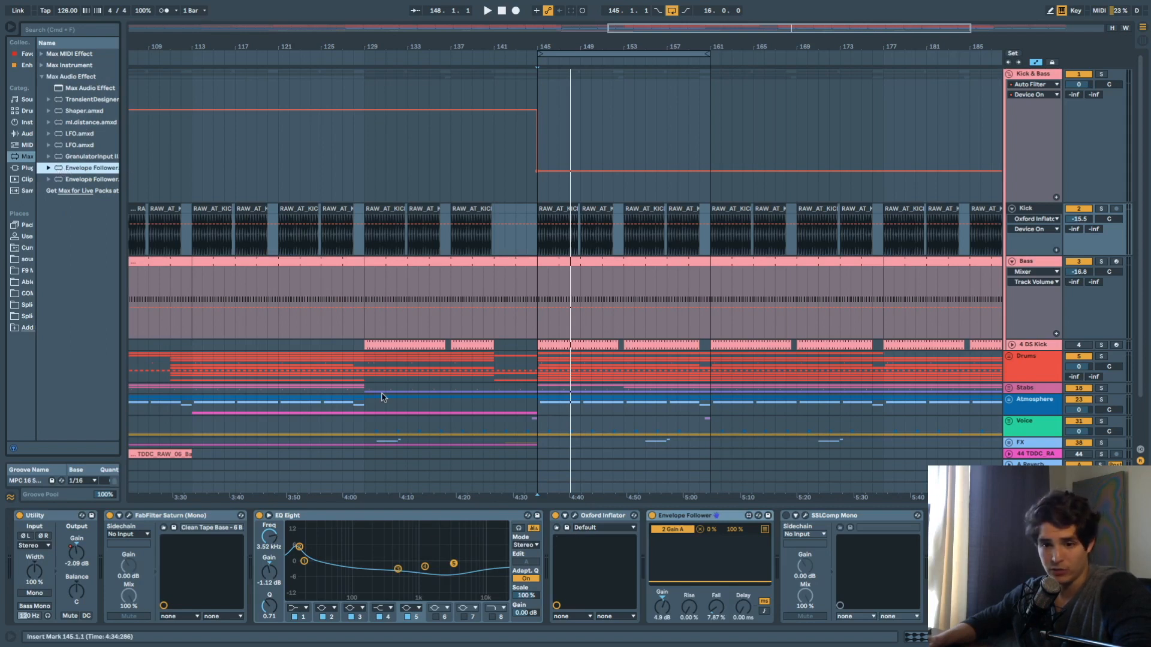
left_click(684, 532)
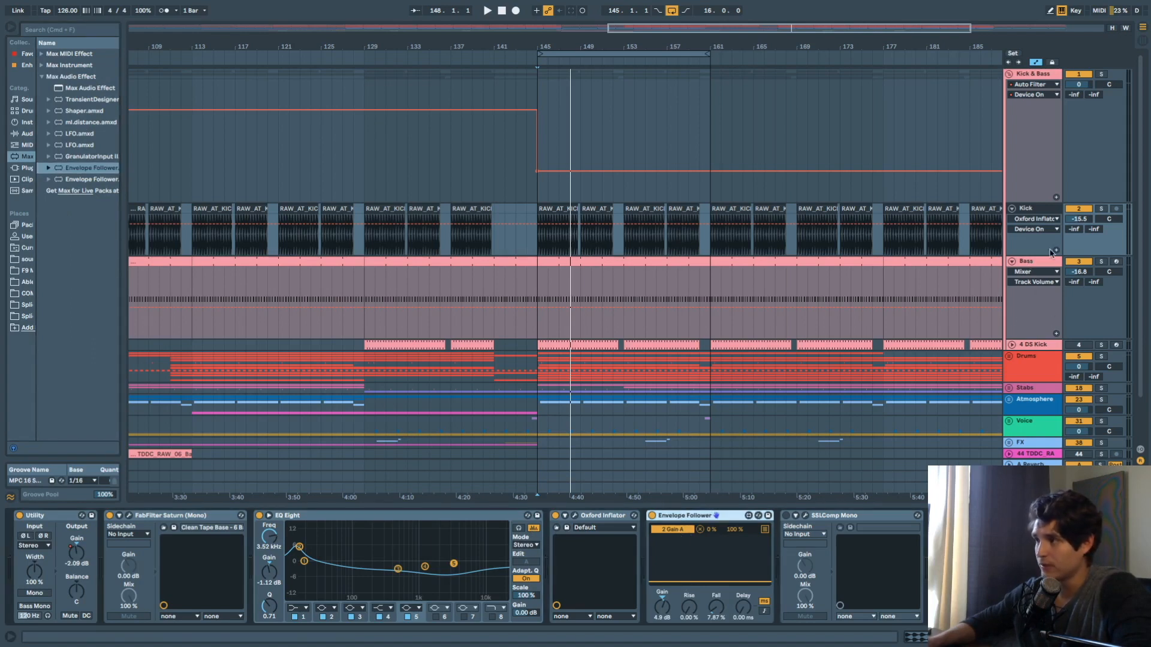
- Play the mix in short passes to examine how the Kick's Envelope Follower tracks the signal
key("space")
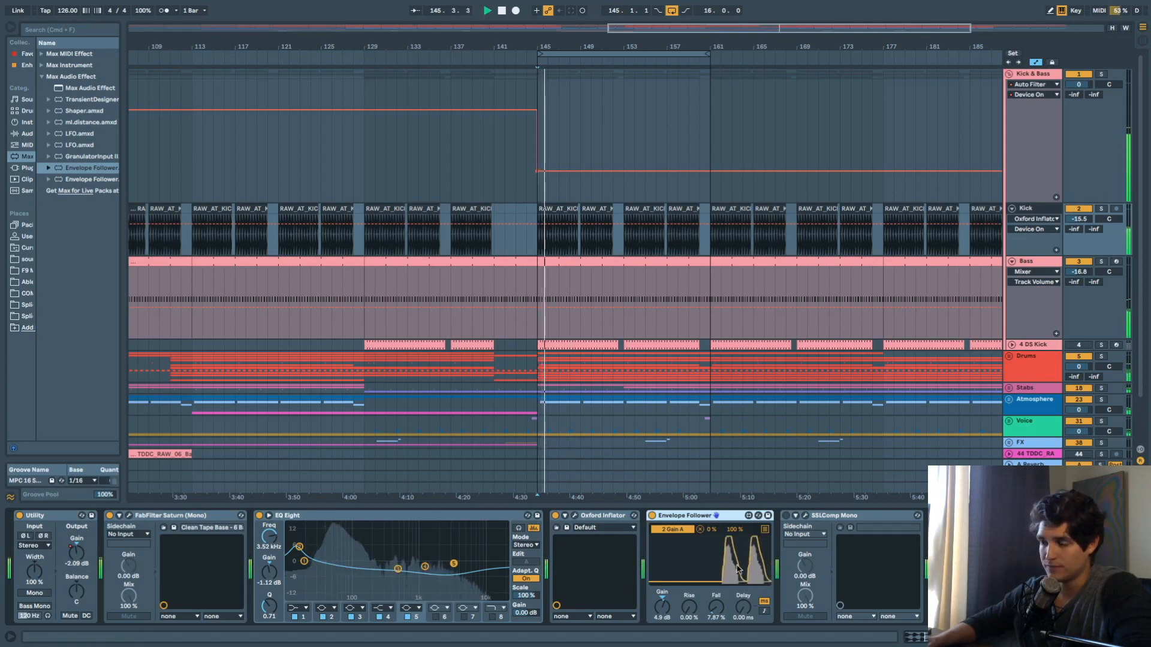
key("space")
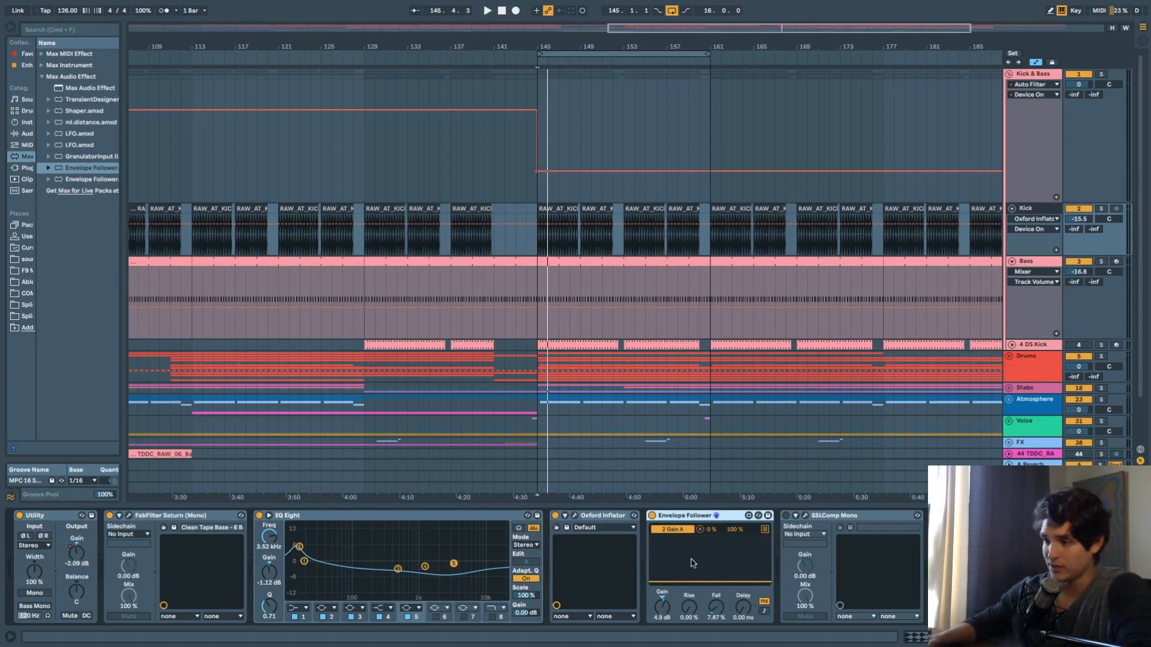
key("space")
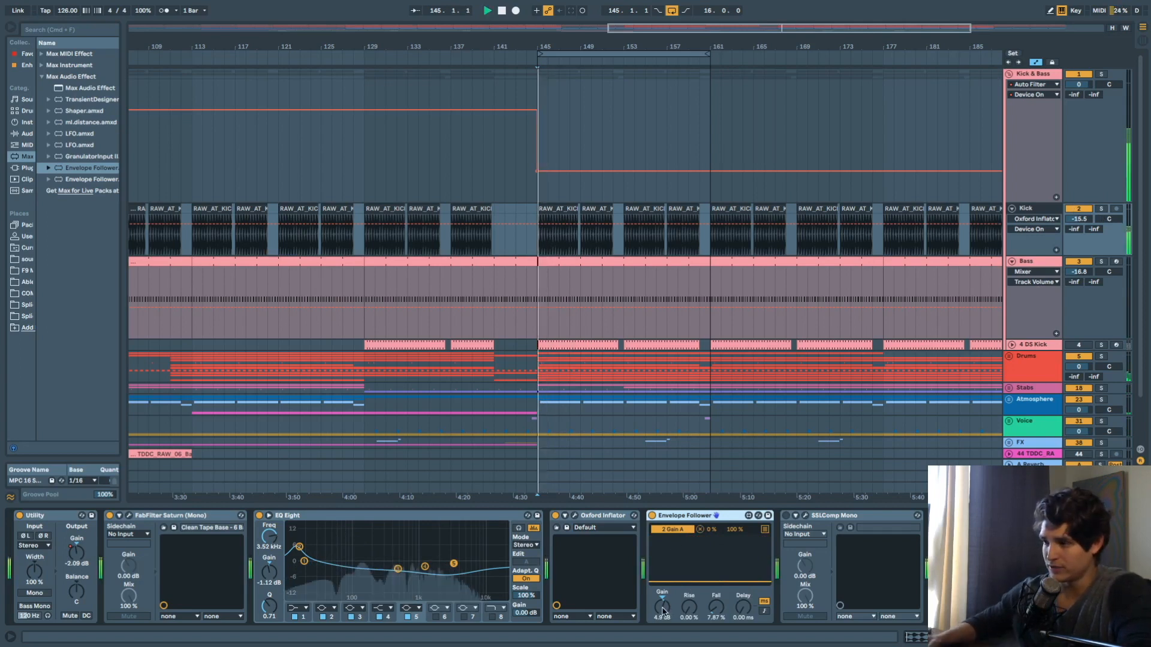
key("space")
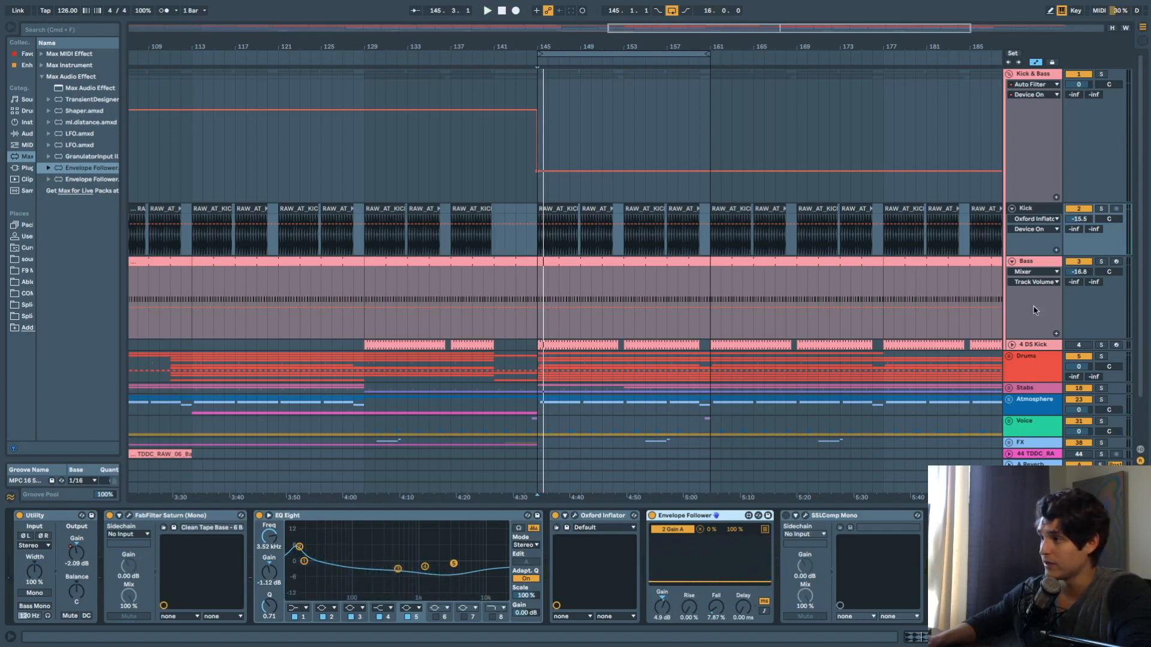
- Unfold the Bass track's "dynamic EQ bass" rack to examine its macros and EQ Eight, and fold it again
left_click(1036, 263)
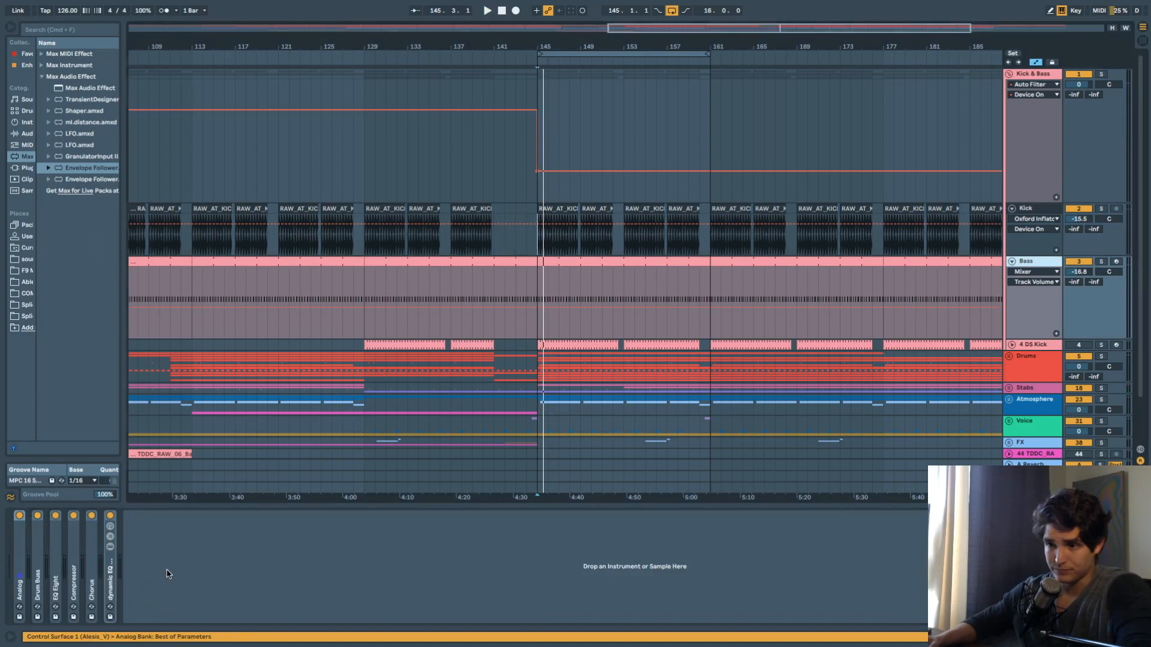
double_click(110, 578)
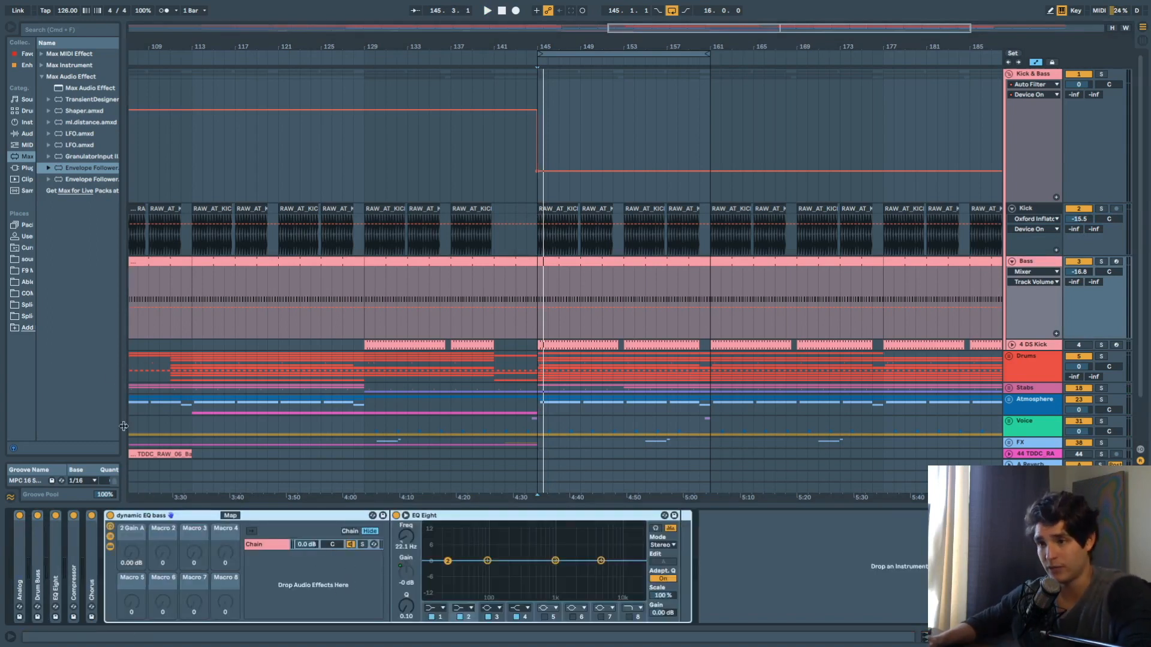
double_click(194, 517)
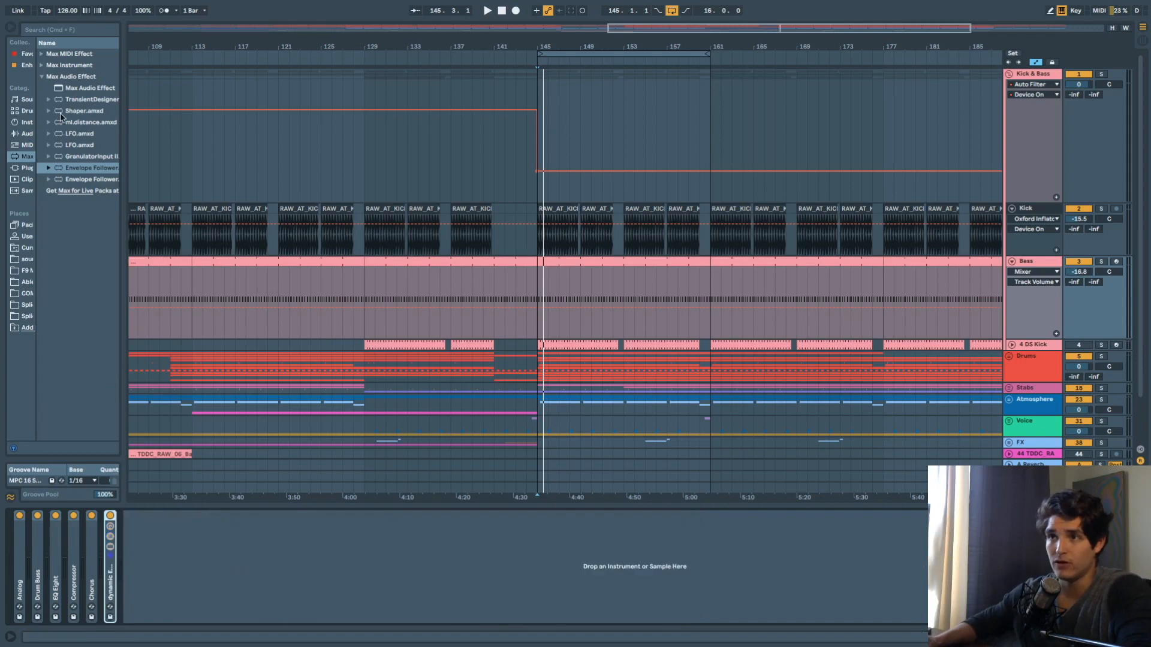
- Add an EQ Eight at the end of the Bass device chain and group it into an Audio Effect Rack
left_click(27, 135)
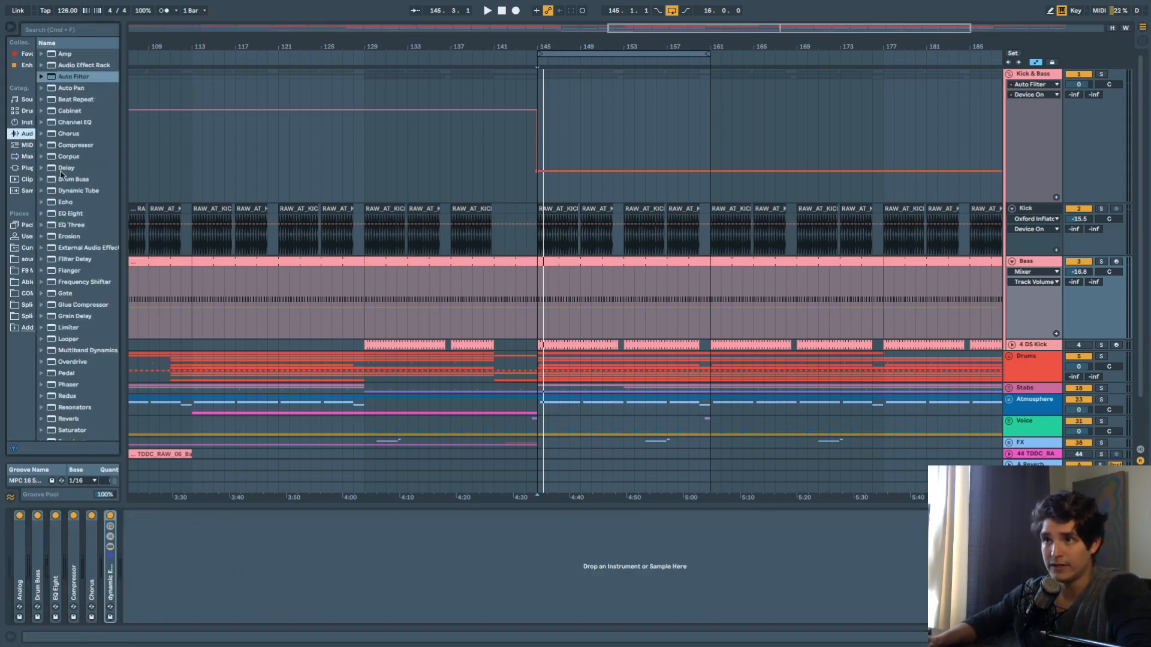
left_click_drag(60, 217, 390, 514)
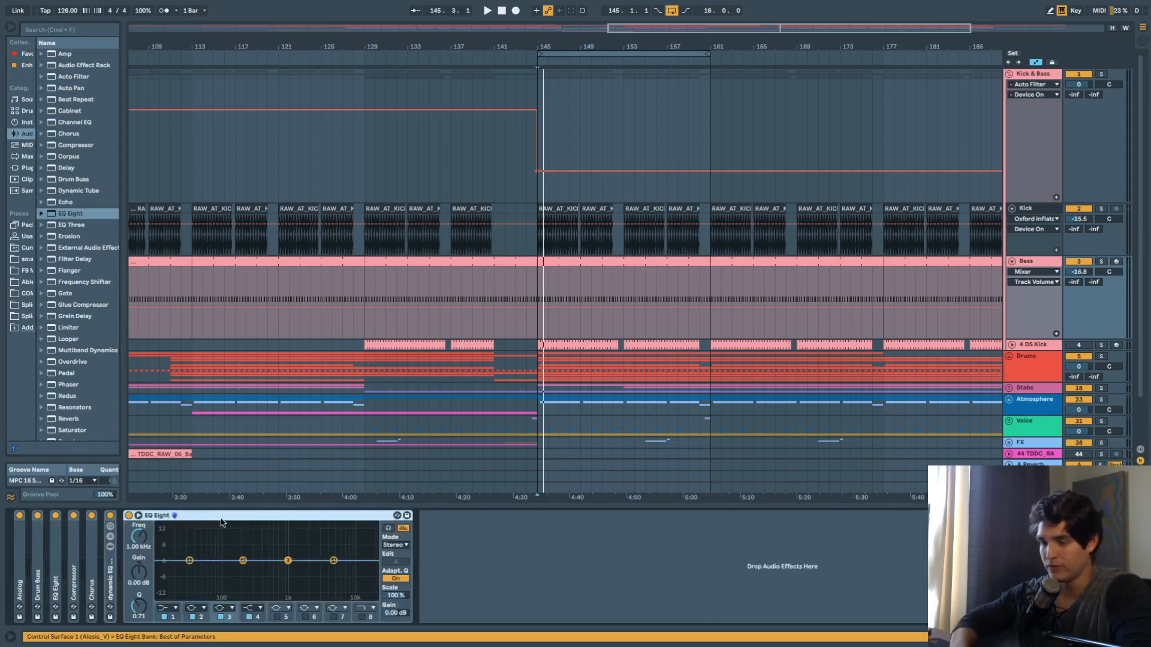
key("super+g")
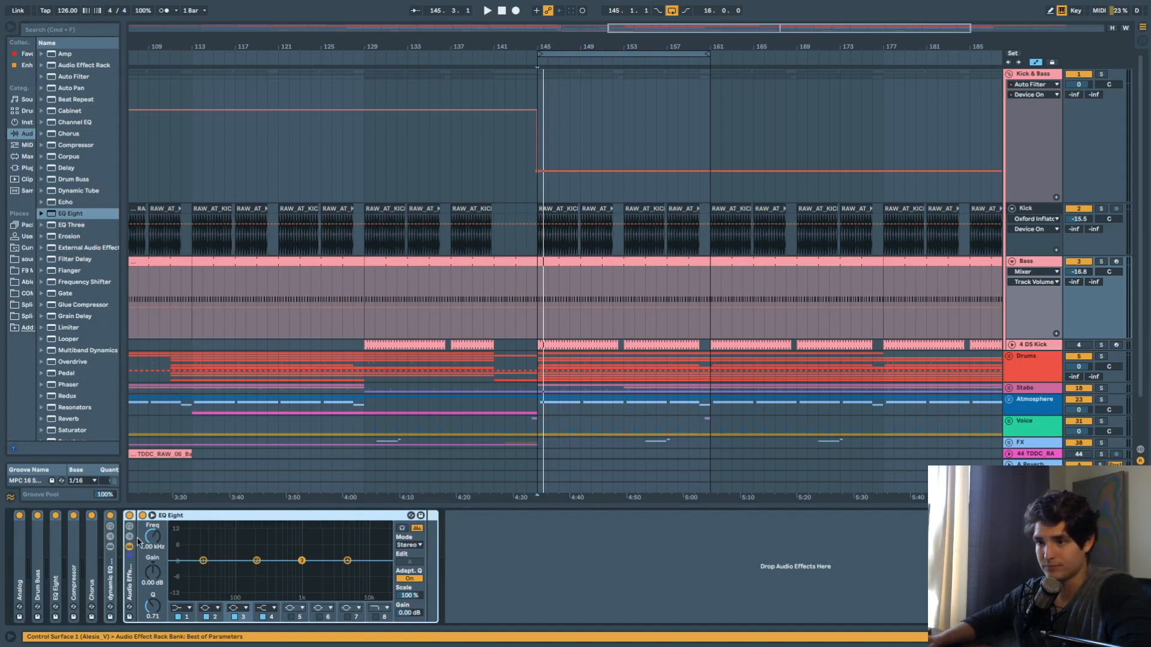
- Show the chain list and the macro controls of the new Audio Effect Rack on the Bass
left_click(129, 542)
left_click(170, 547)
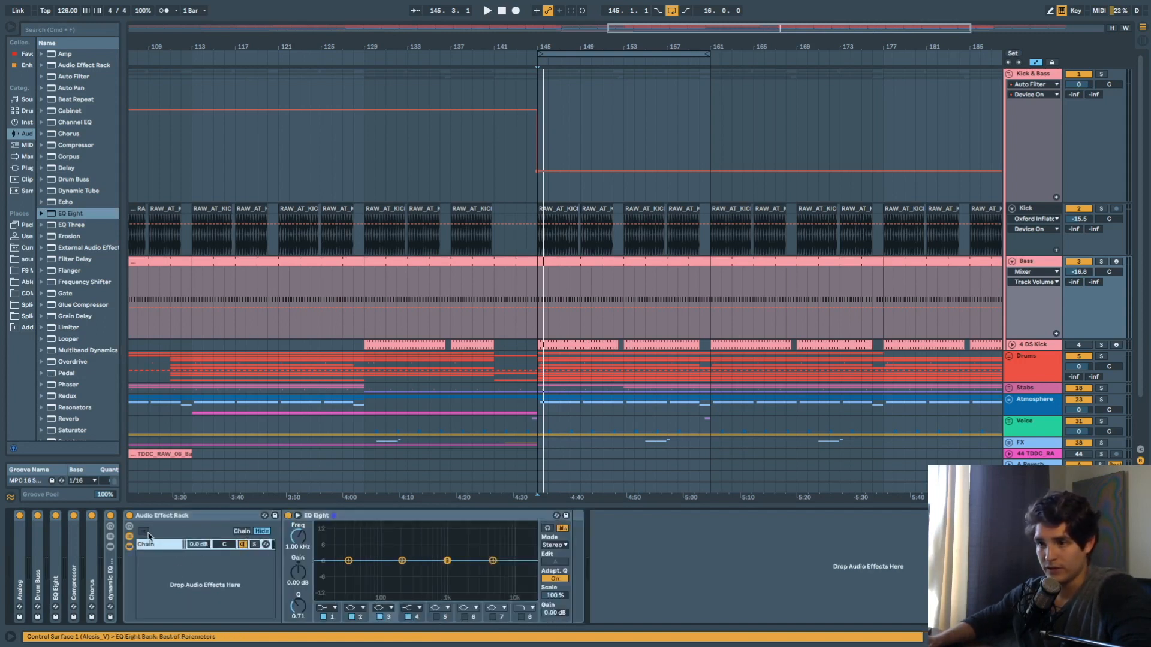
left_click(130, 528)
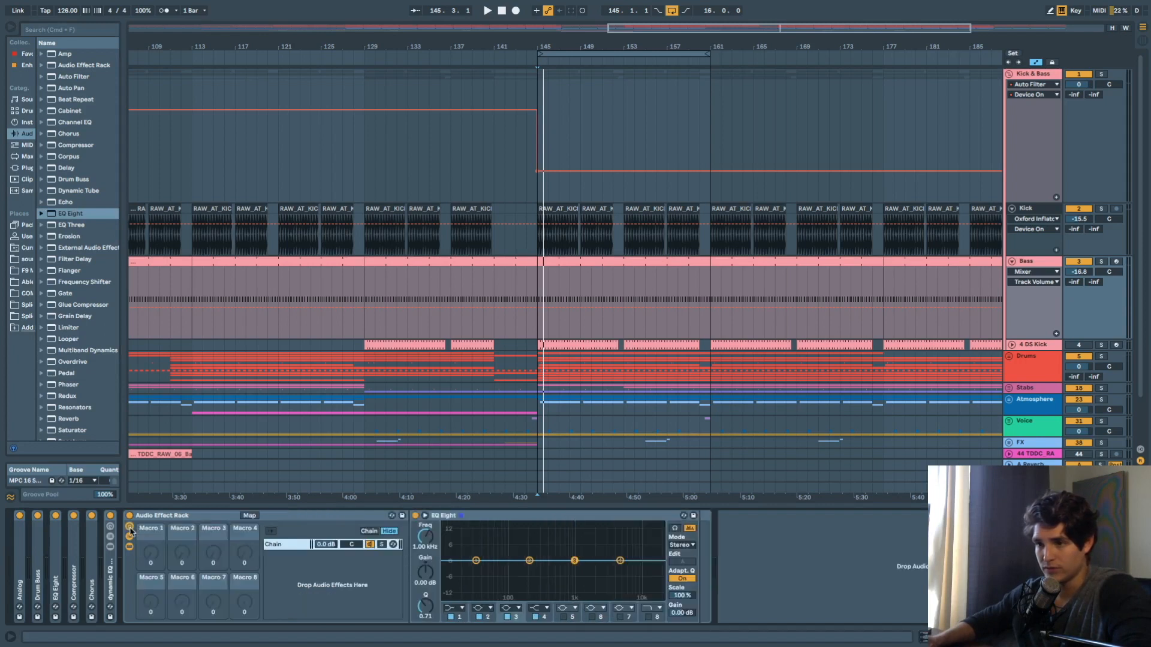
- Map the gain of EQ Eight's band 1 to Macro 1 of the new rack
left_click(249, 516)
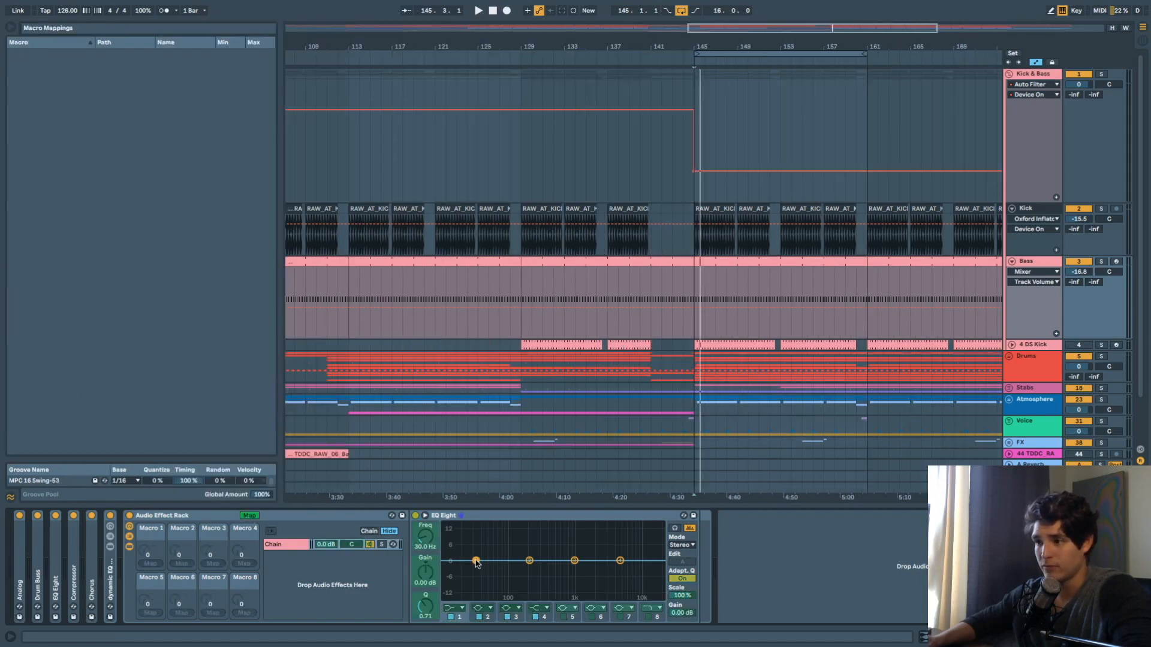
left_click(425, 574)
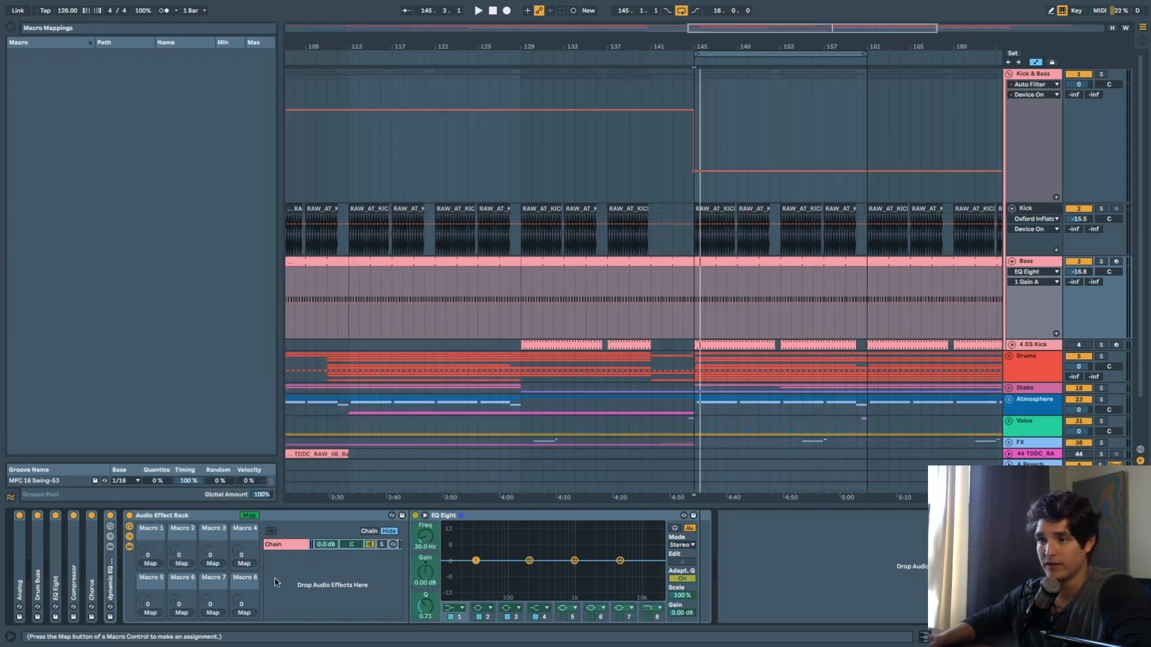
left_click(150, 564)
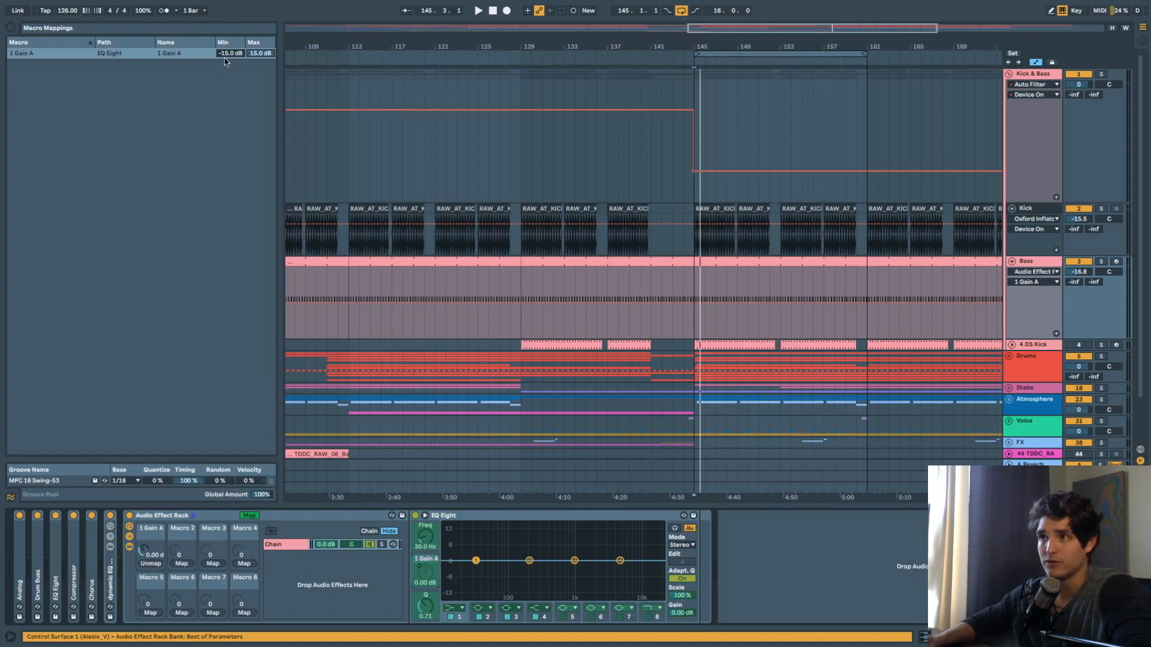
- Set the new rack's Macro 1 mapping range to a minimum of 0 dB and a maximum of -15 dB
left_click_drag(262, 54, 262, 174)
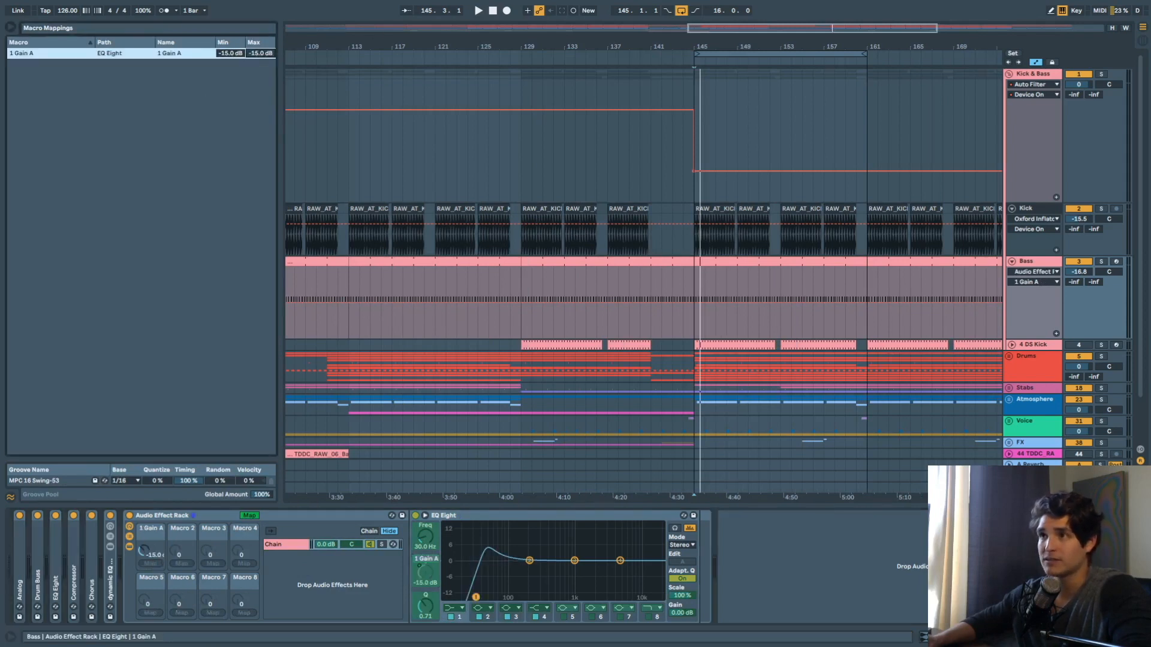
left_click_drag(237, 53, 237, 0)
type("0")
key("Return")
left_click_drag(256, 55, 256, 60)
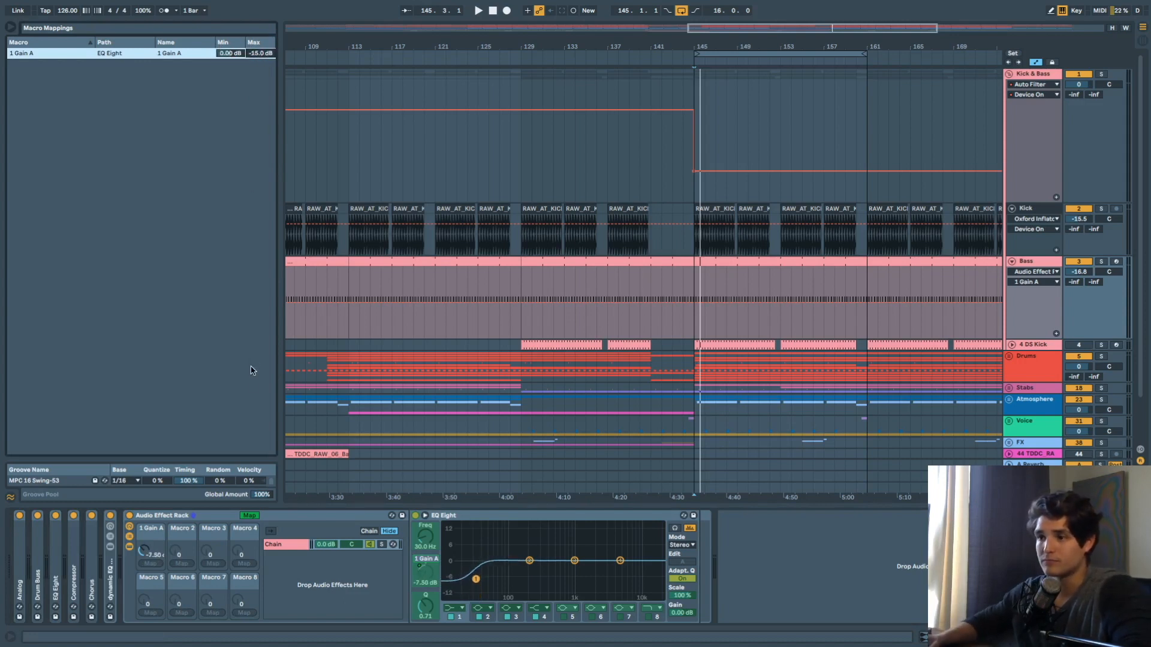
left_click(248, 516)
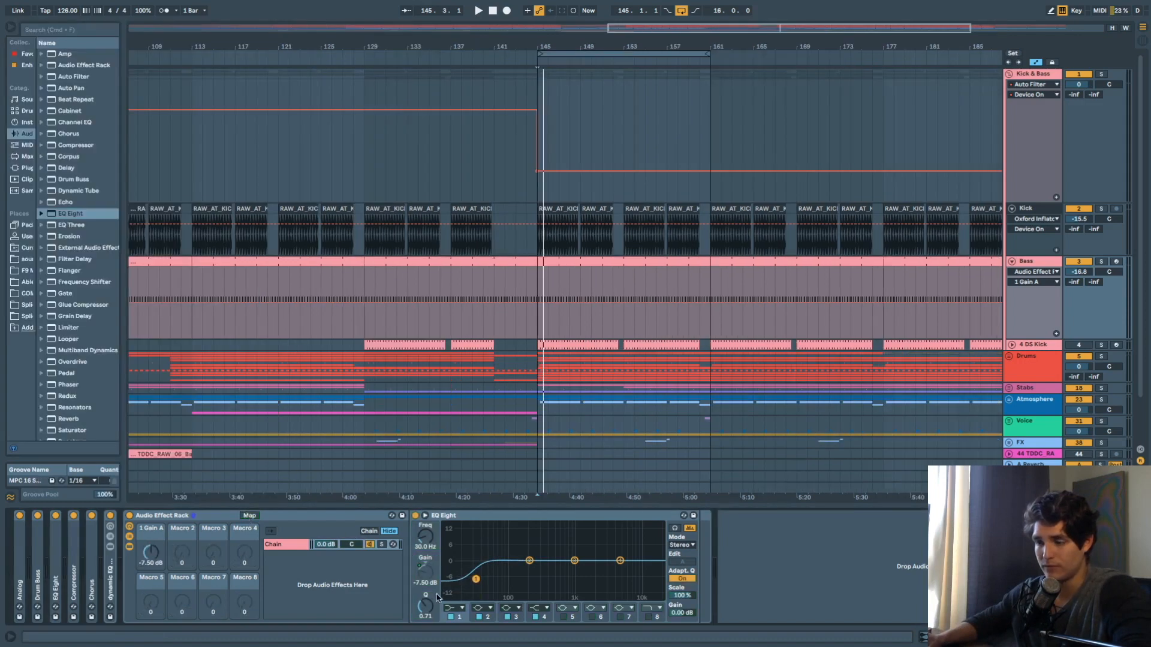
- Lower the new EQ Eight's band 1 Q to 0.11 and sweep Macro 1 to -15 dB and back up to about -8 dB
left_click_drag(151, 558, 151, 595)
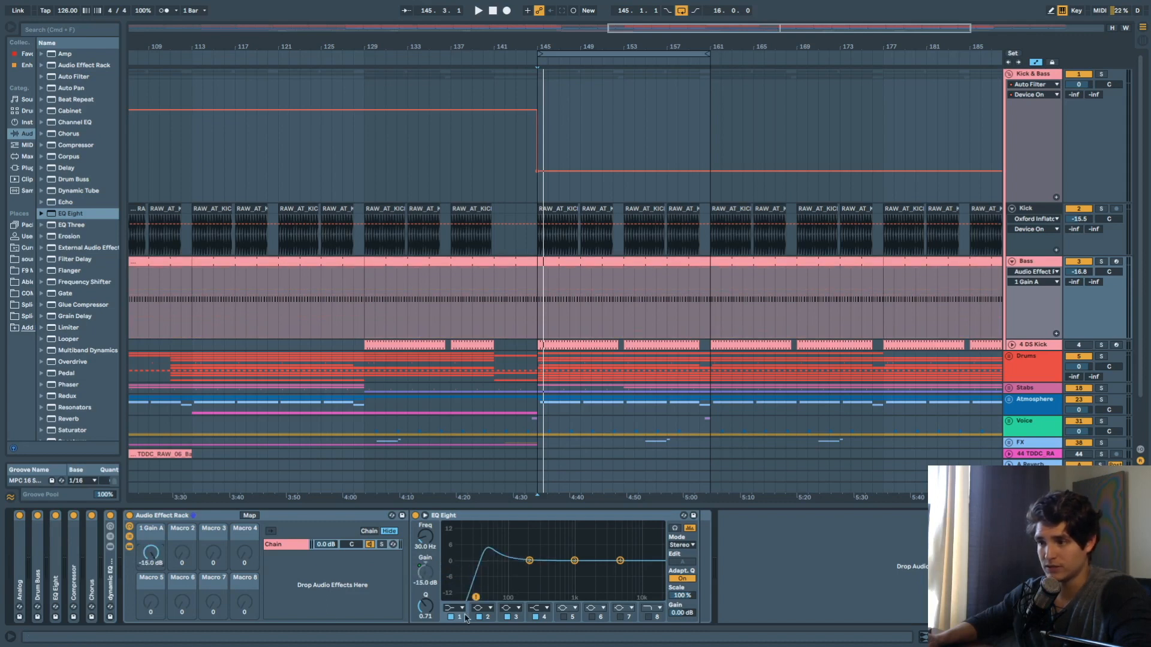
left_click_drag(428, 606, 428, 636)
left_click_drag(151, 555, 151, 525)
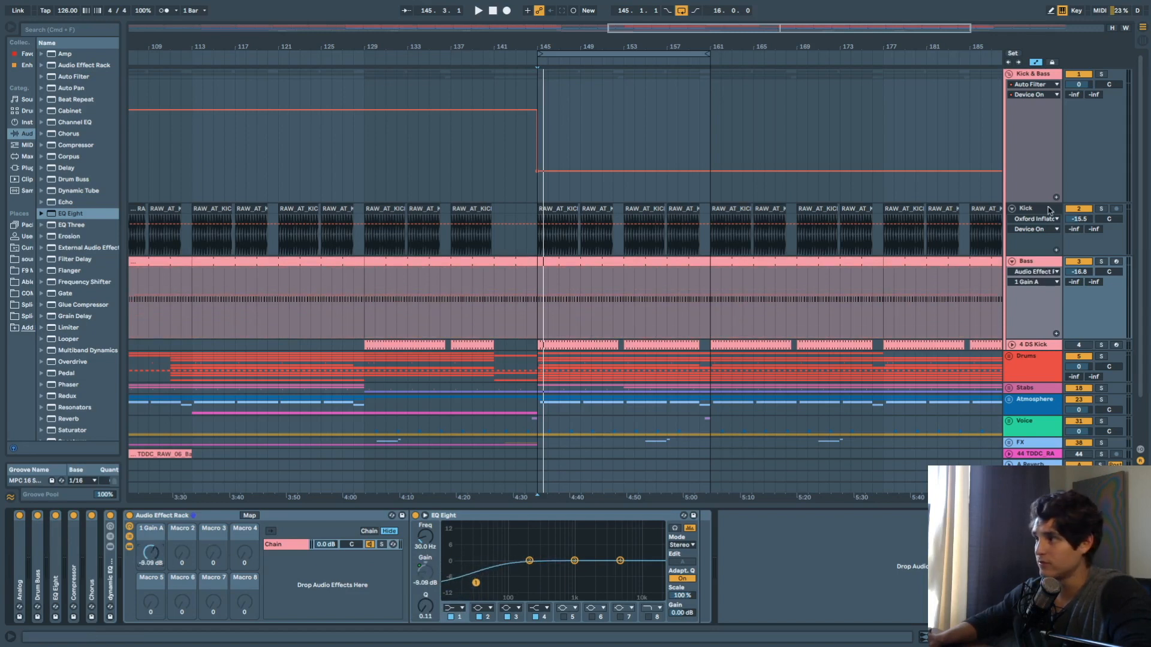
- Map the Kick's Envelope Follower to Macro 1 of the new Bass rack and play the loop to check it
left_click(1061, 208)
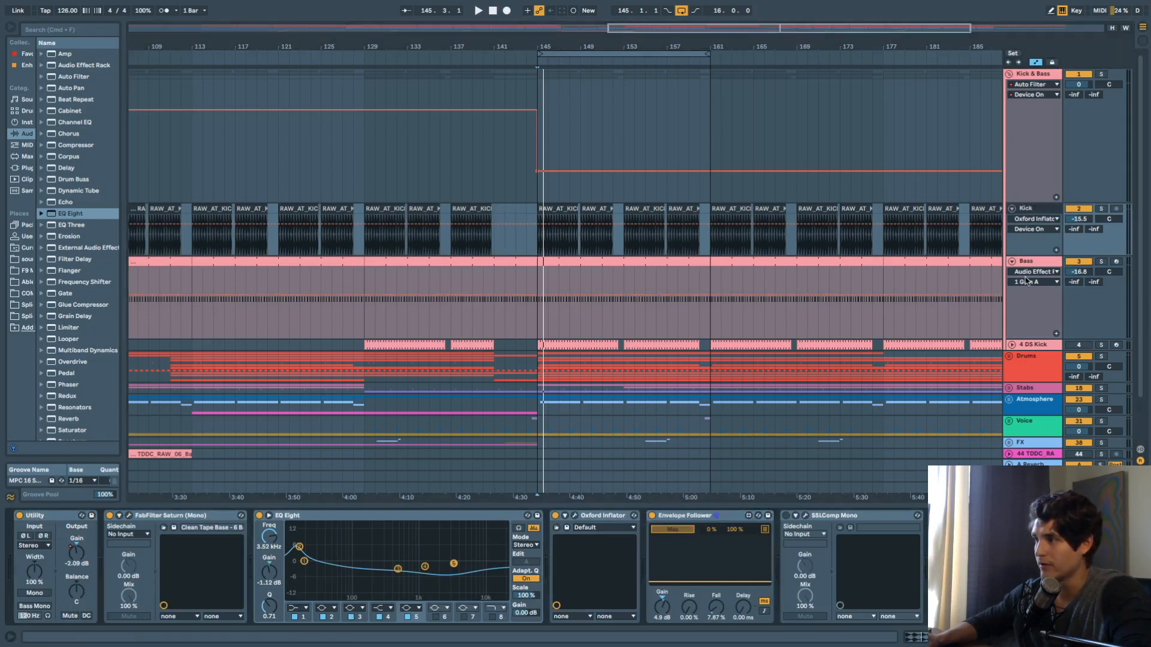
left_click(1032, 263)
left_click(154, 554)
key("space")
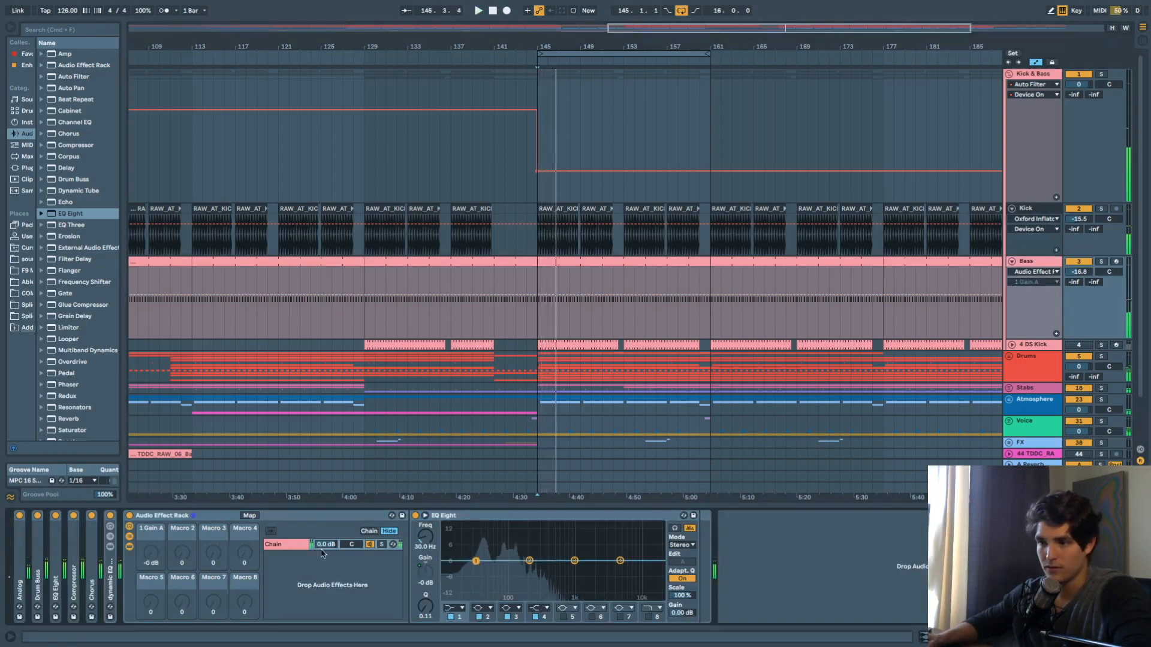
- Delete the new Audio Effect Rack and map the Kick's Envelope Follower to the 2 Gain A macro of the "dynamic EQ bass" rack
left_click(297, 520)
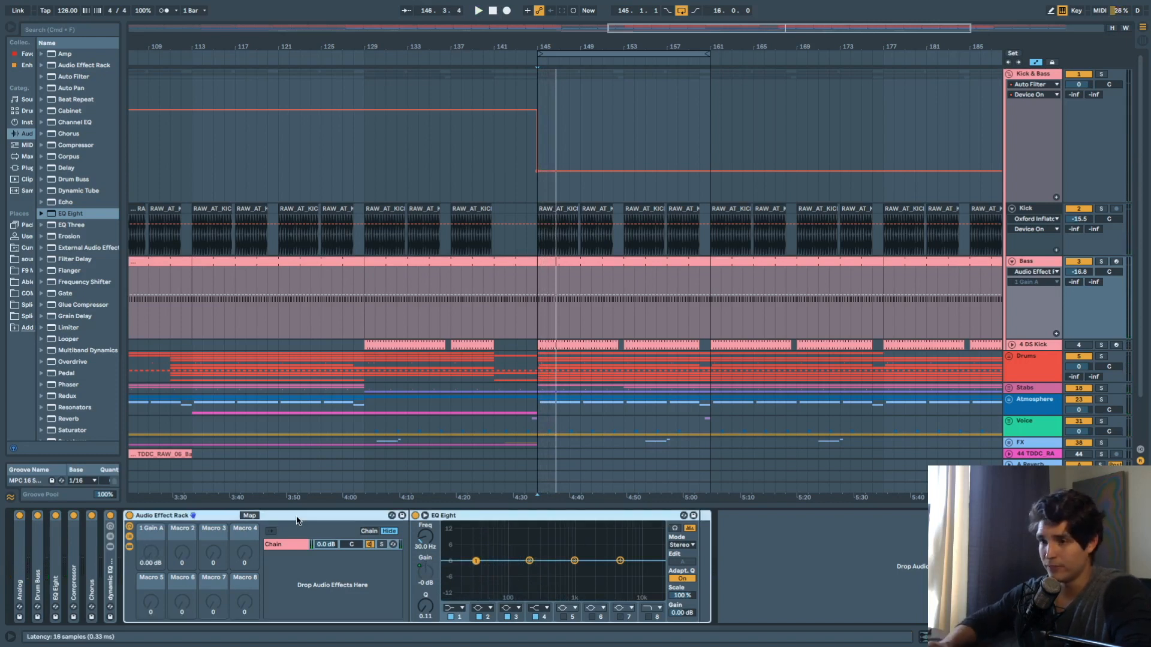
key("Delete")
left_click(1040, 210)
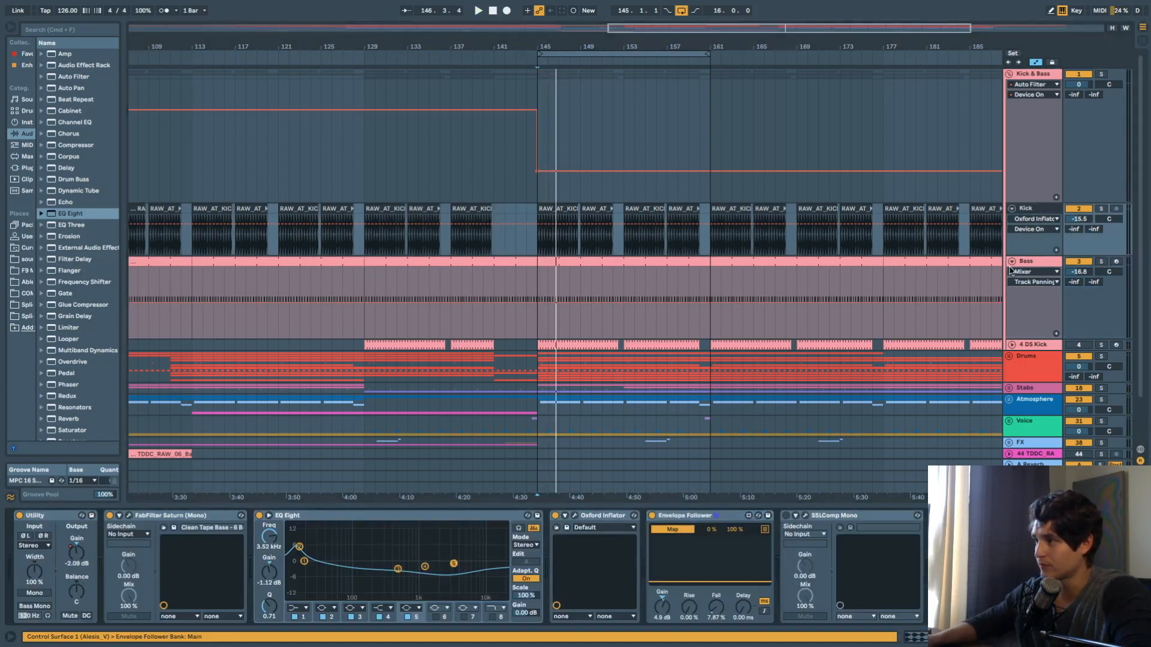
left_click(1025, 269)
double_click(114, 590)
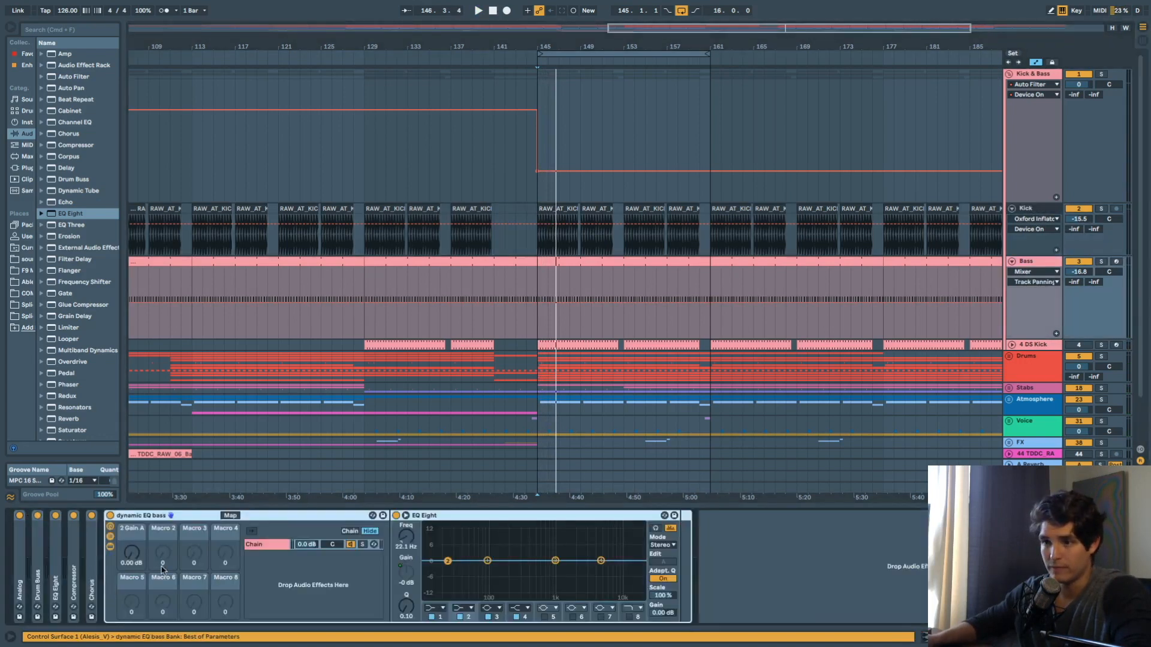
left_click(136, 560)
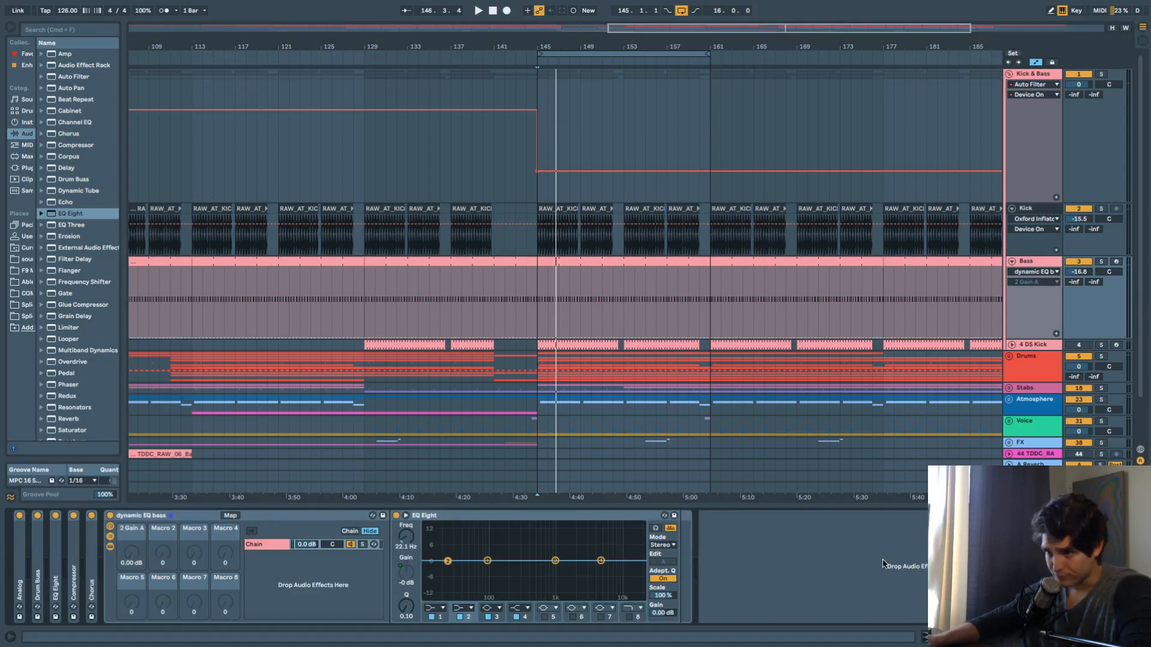
- Compare the bass with the "dynamic EQ bass" rack bypassed and active during playback, and fold the rack
left_click(110, 516)
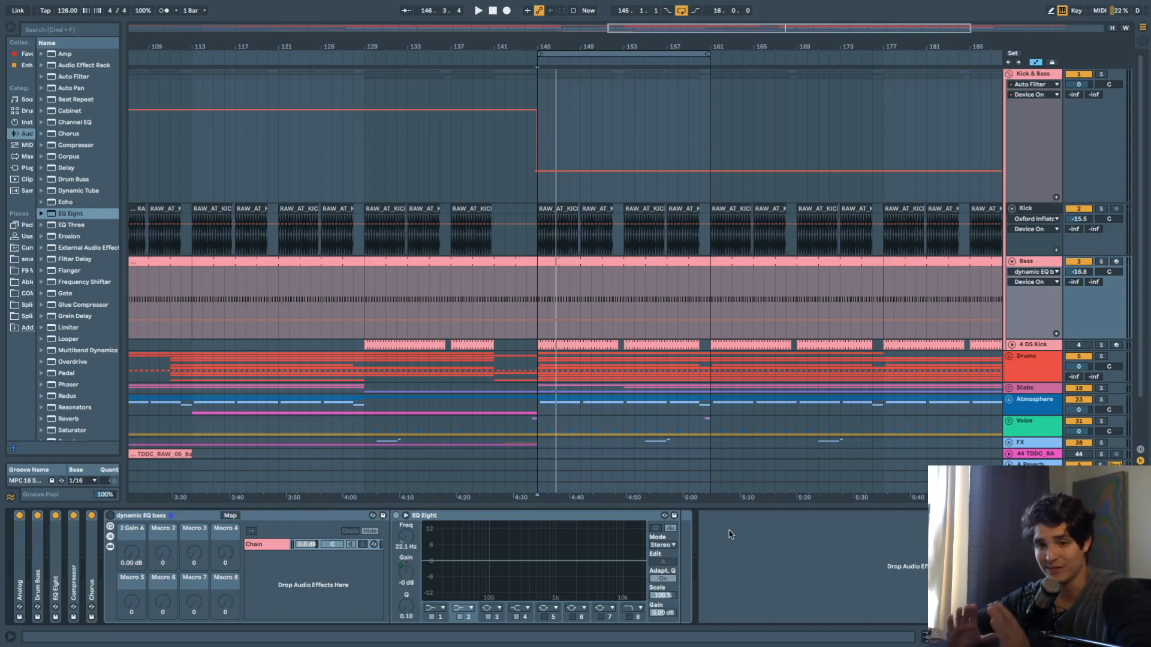
key("space")
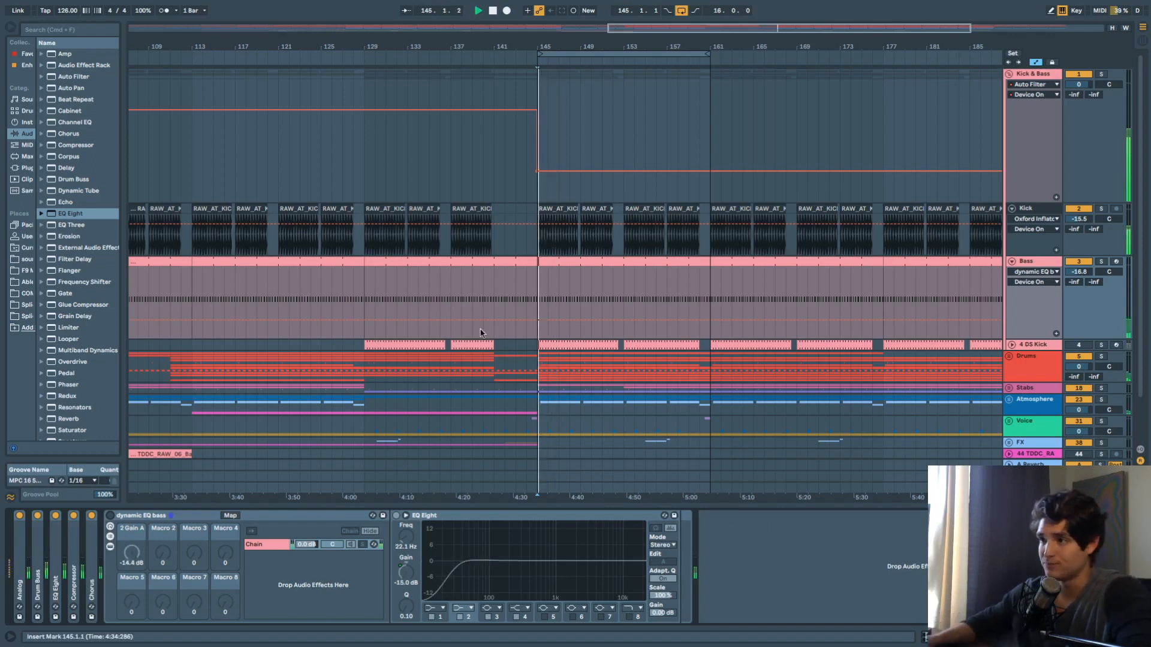
left_click(110, 517)
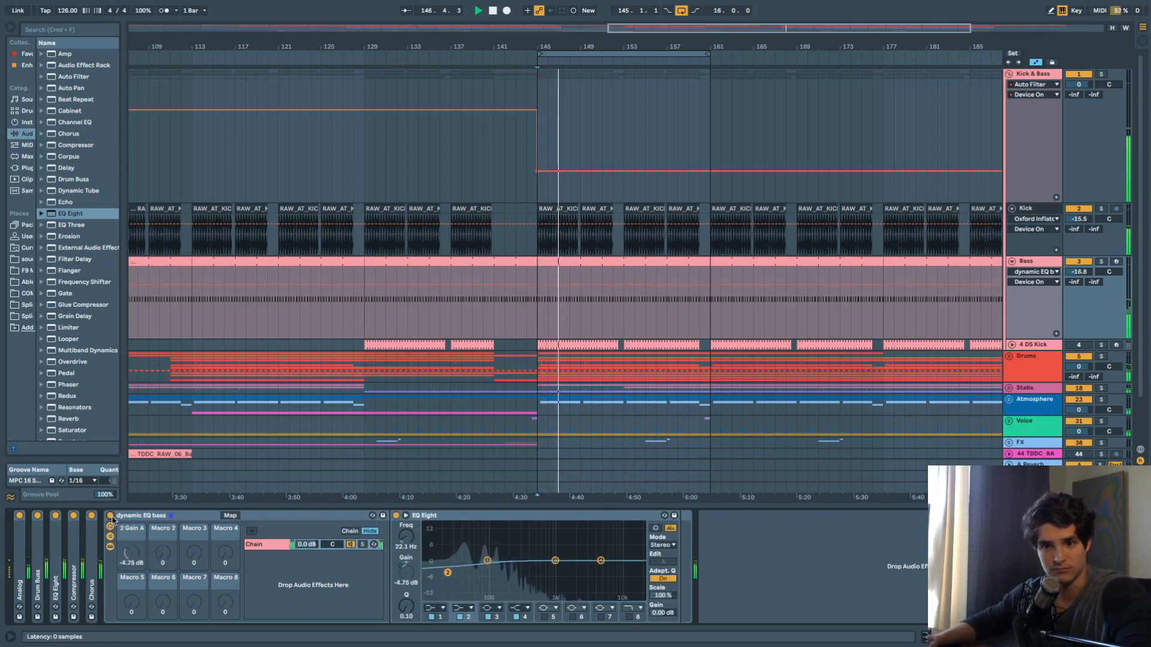
left_click(110, 517)
left_click(111, 516)
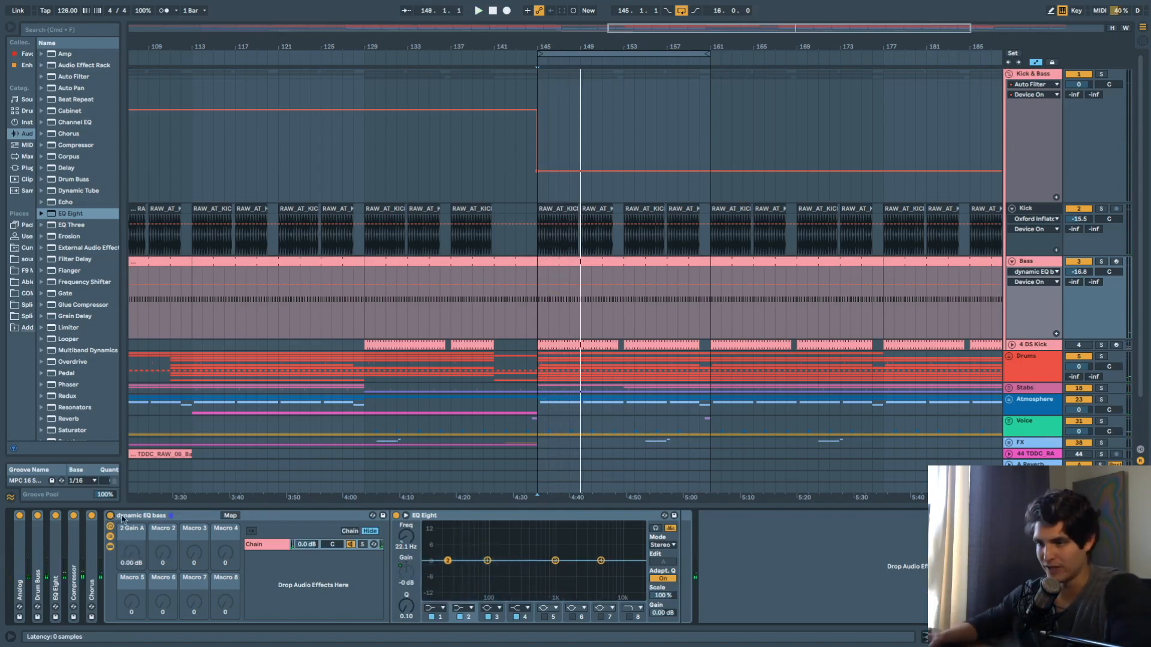
double_click(202, 520)
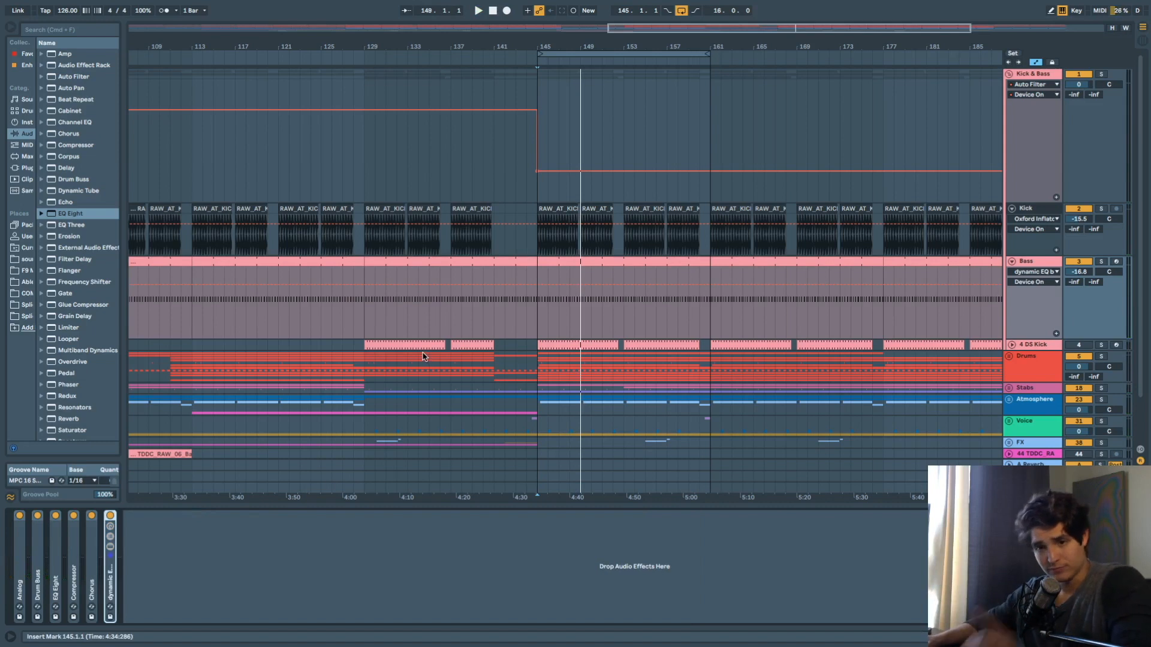
- Collapse and expand the Kick & Bass group and examine its Auto Filter and Glue Compressor
left_click(1010, 75)
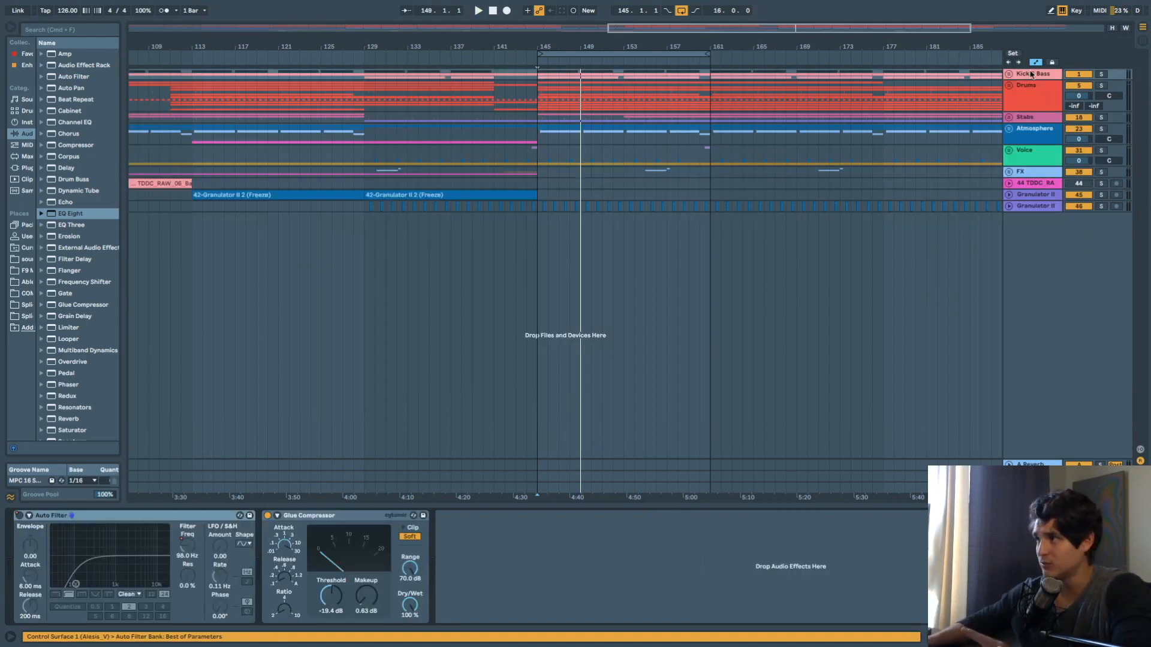
left_click(1031, 72)
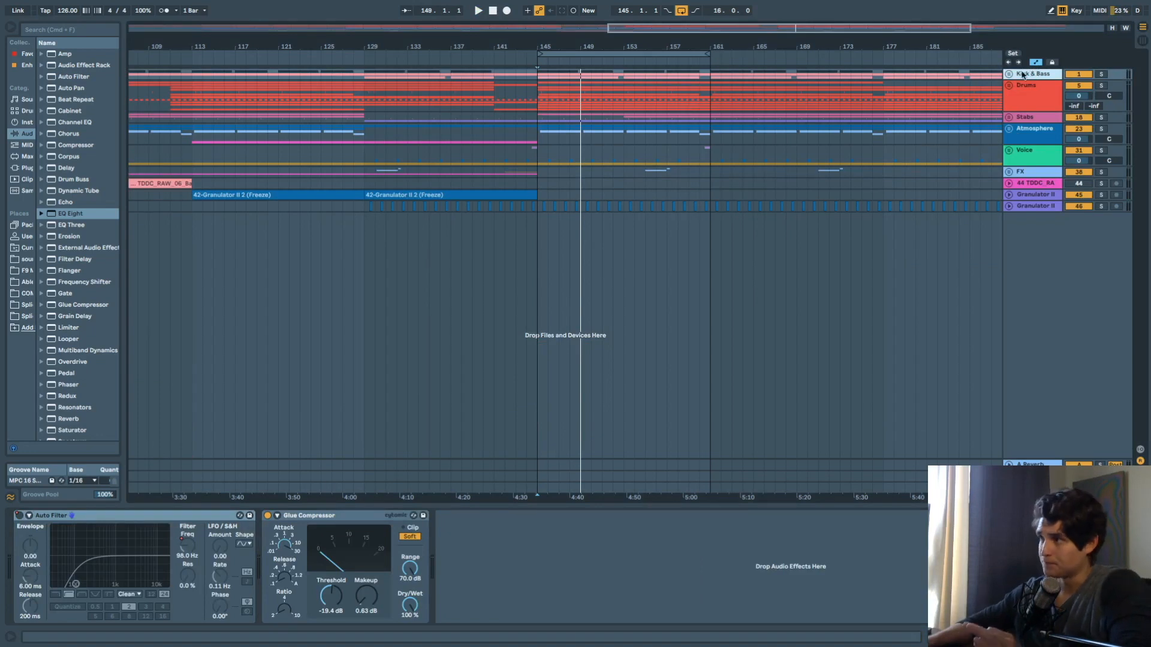
left_click(1009, 75)
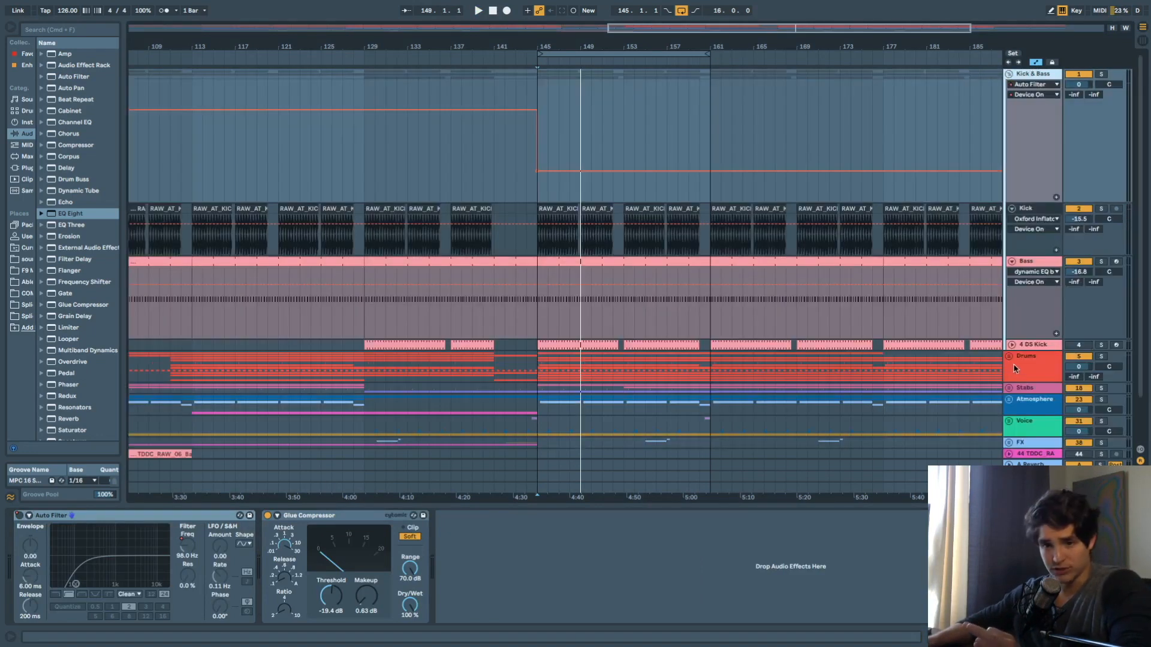
- Toggle the SSLComp Mono compressor on the Kick track, open its plug-in window and reposition it
left_click(1039, 209)
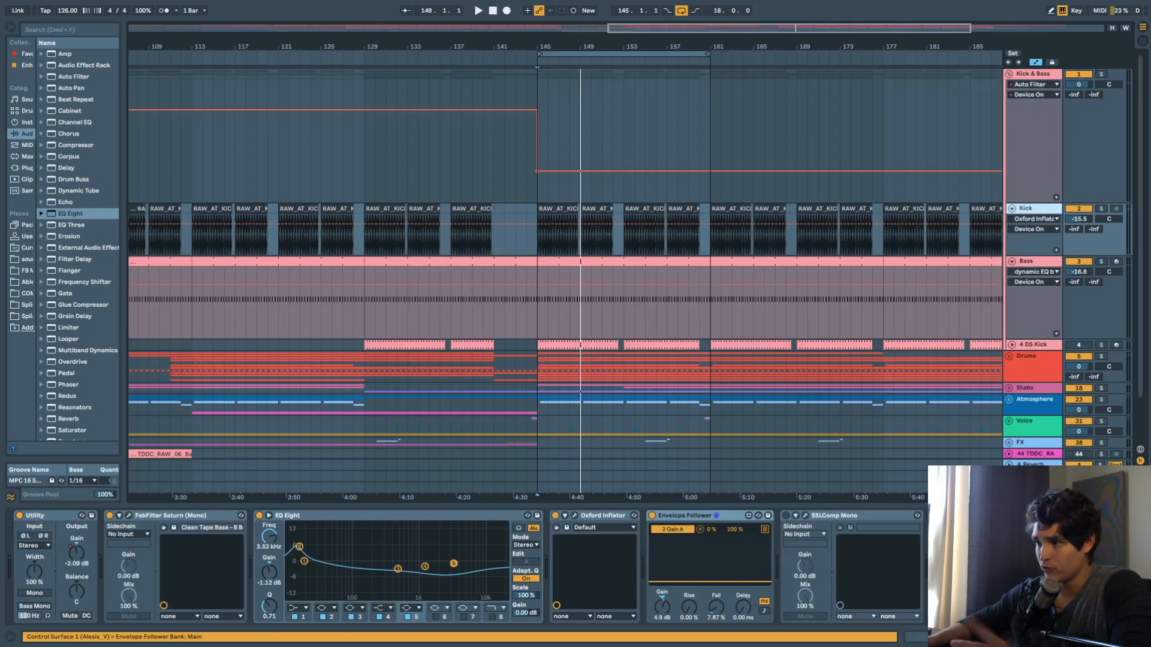
left_click(787, 517)
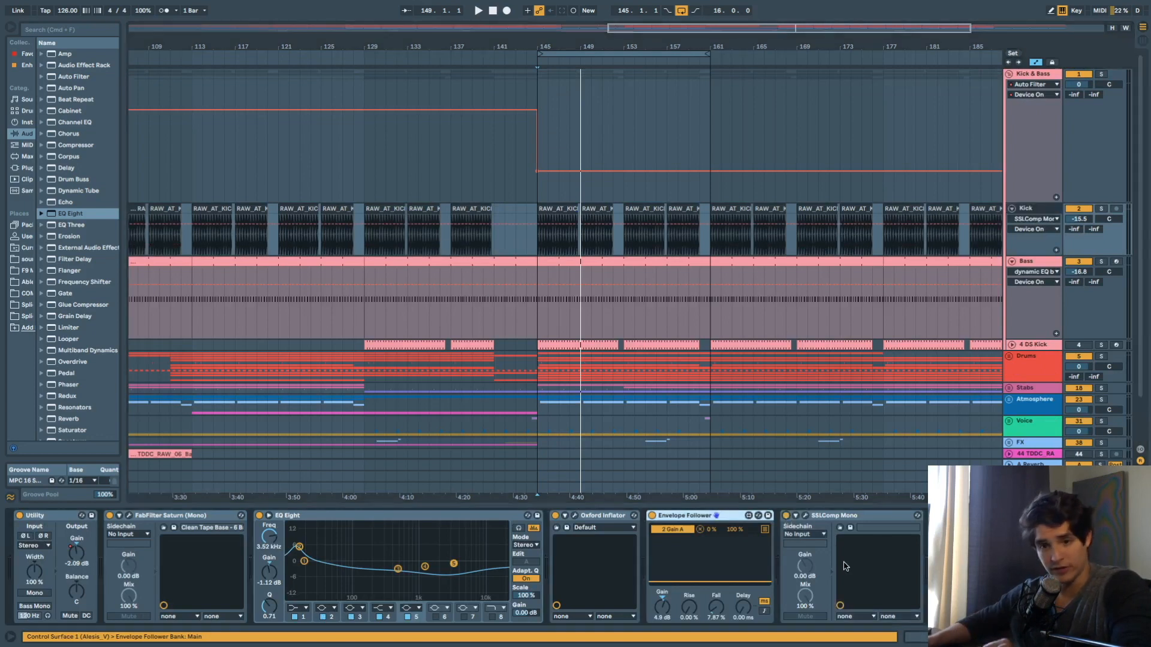
left_click(806, 516)
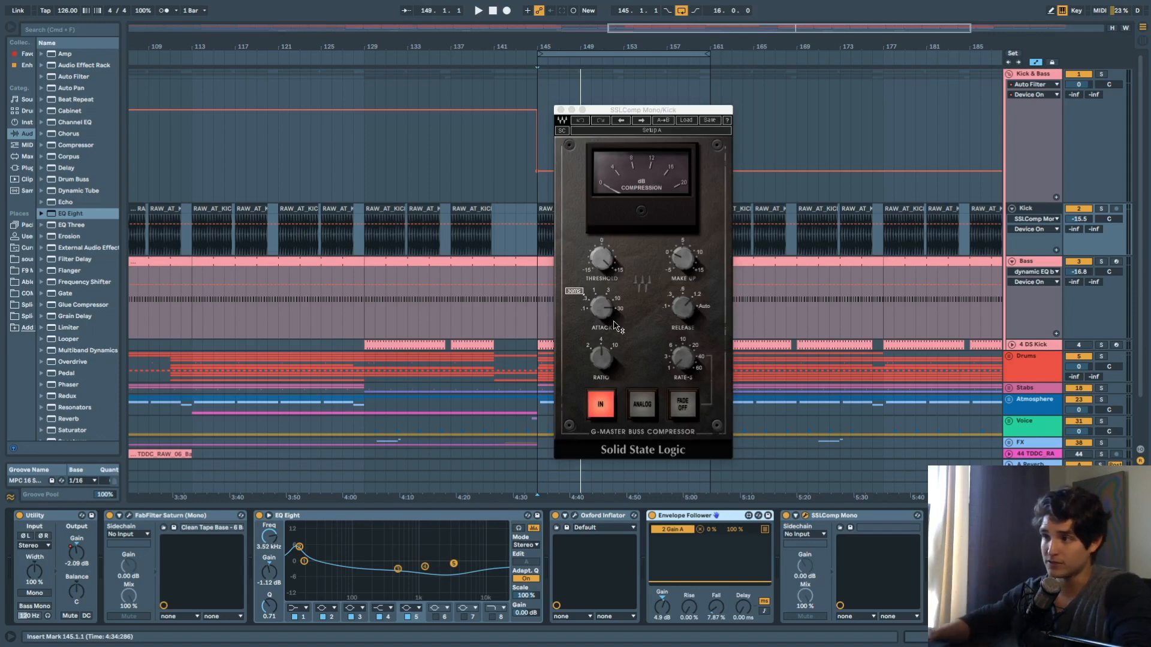
mouse_move(599, 355)
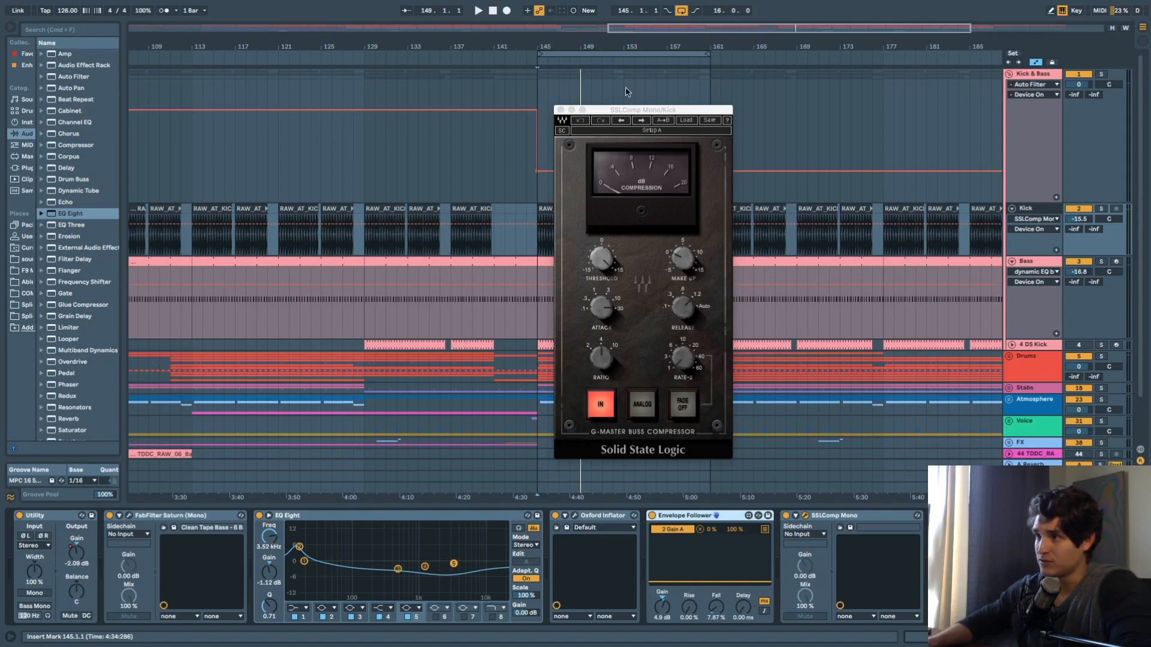
left_click_drag(625, 113, 597, 129)
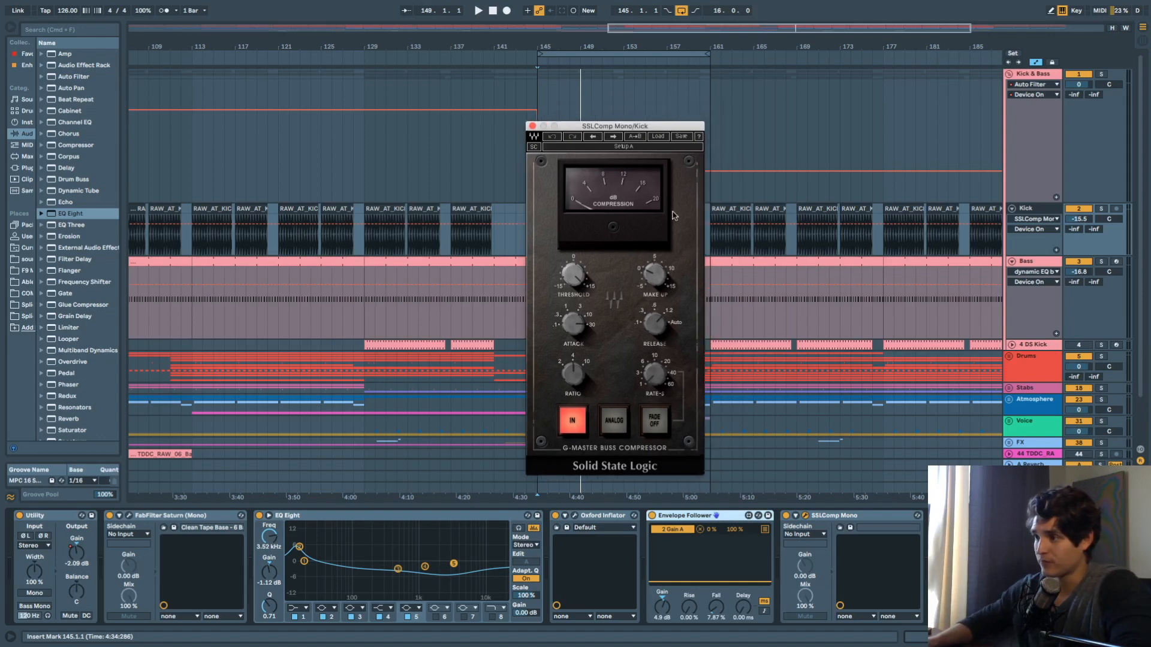
left_click(786, 516)
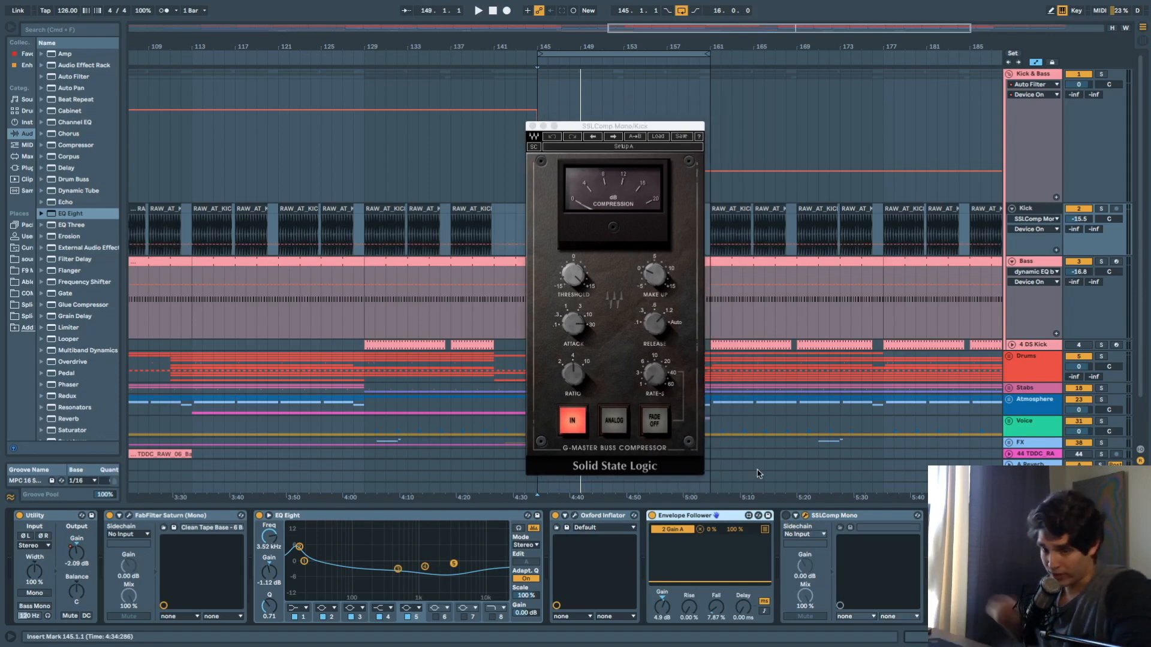
- Check the Kick compressor's attack and change its release from Auto to a shorter fixed time while the loop plays
left_click(563, 328)
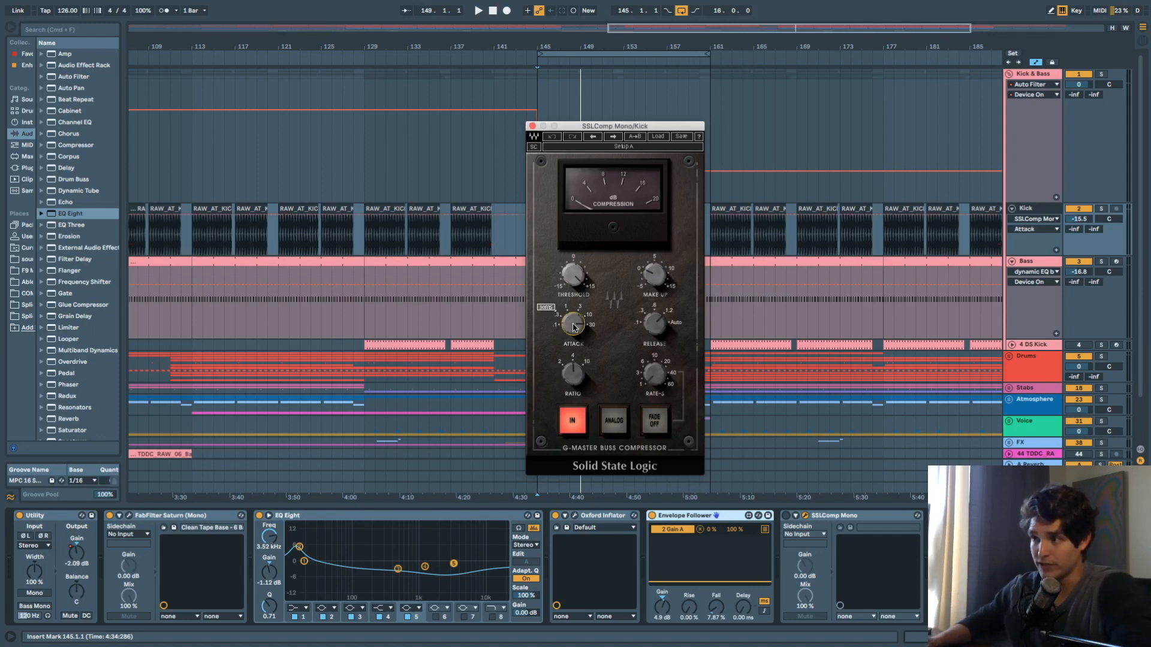
mouse_move(661, 328)
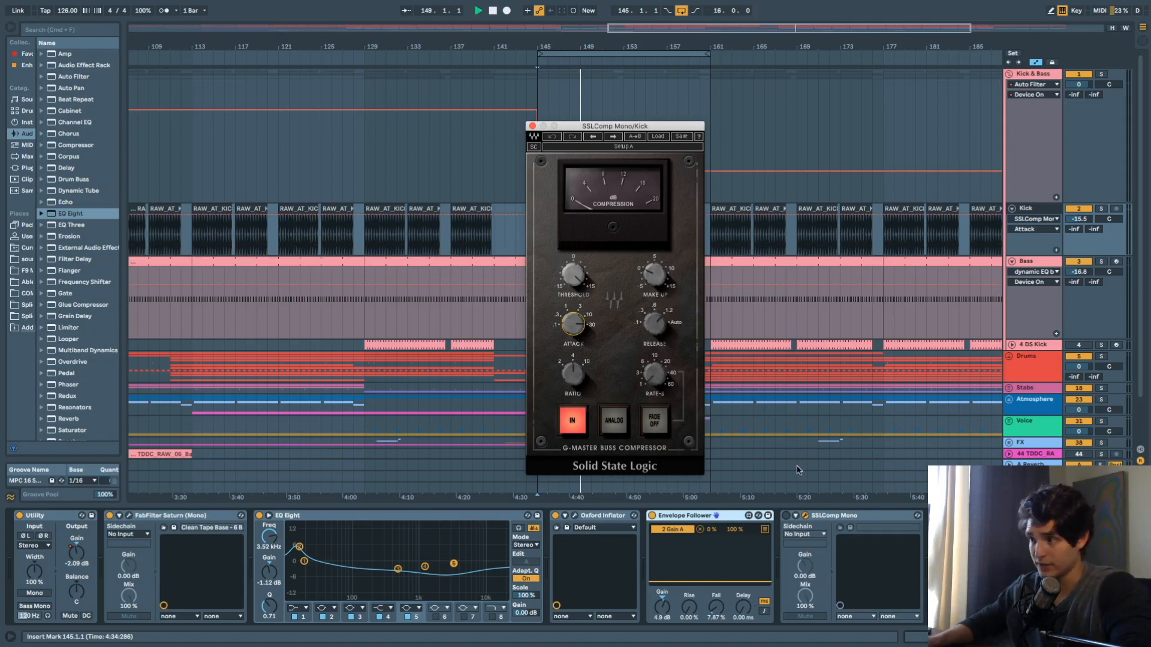
key("space")
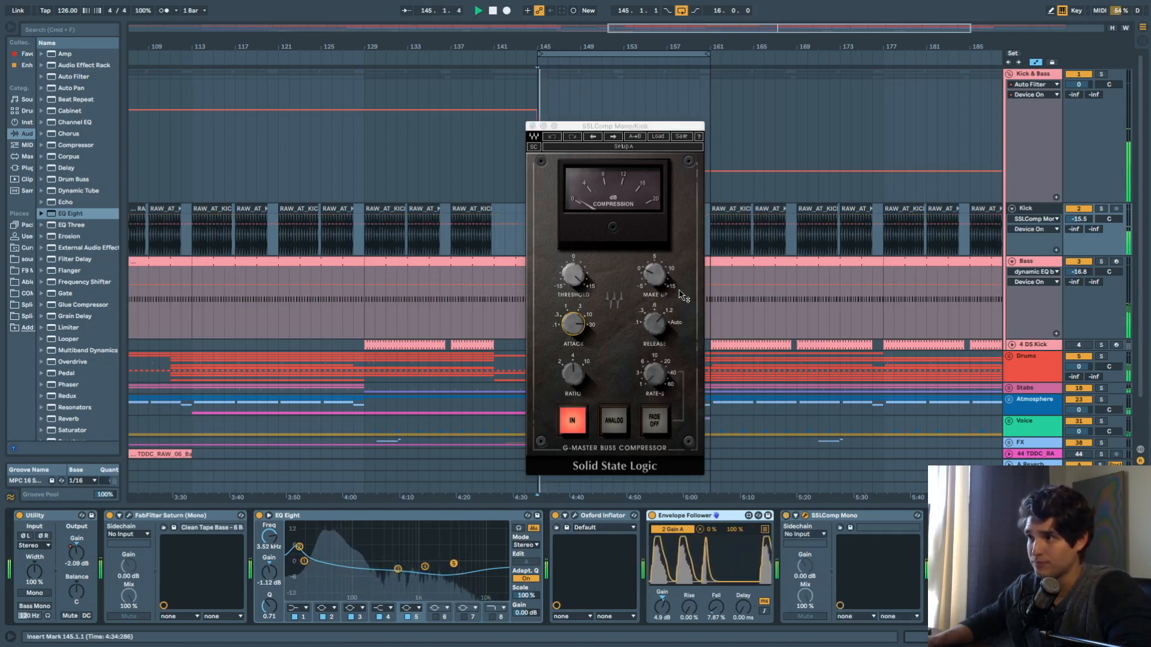
left_click(661, 330)
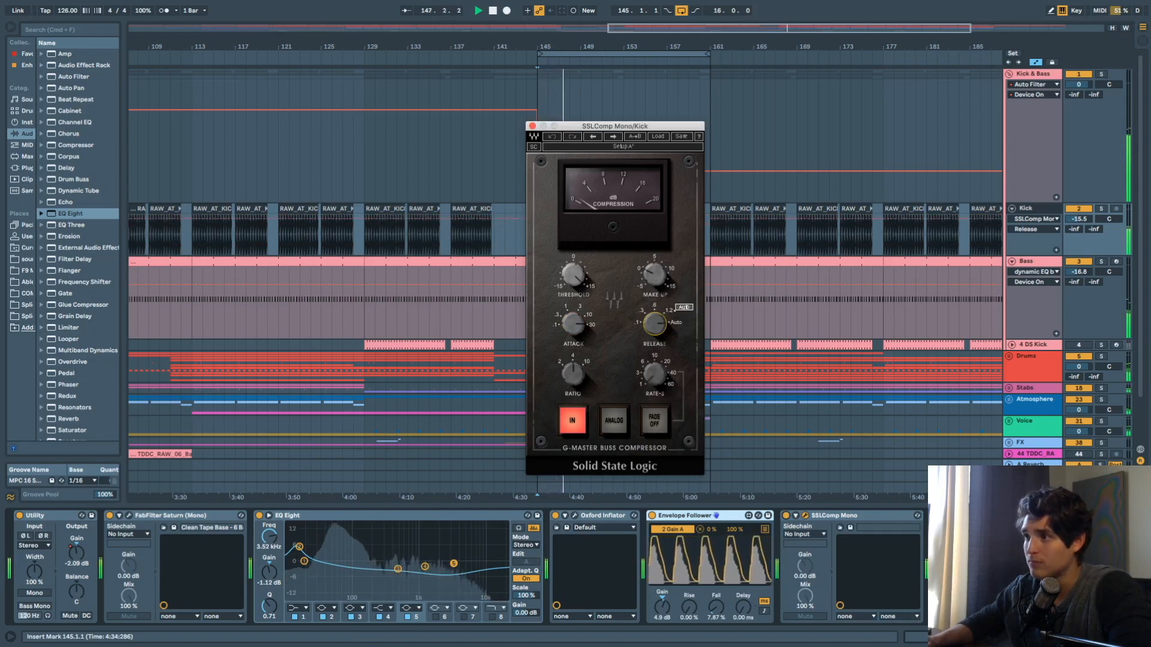
left_click_drag(661, 331, 662, 366)
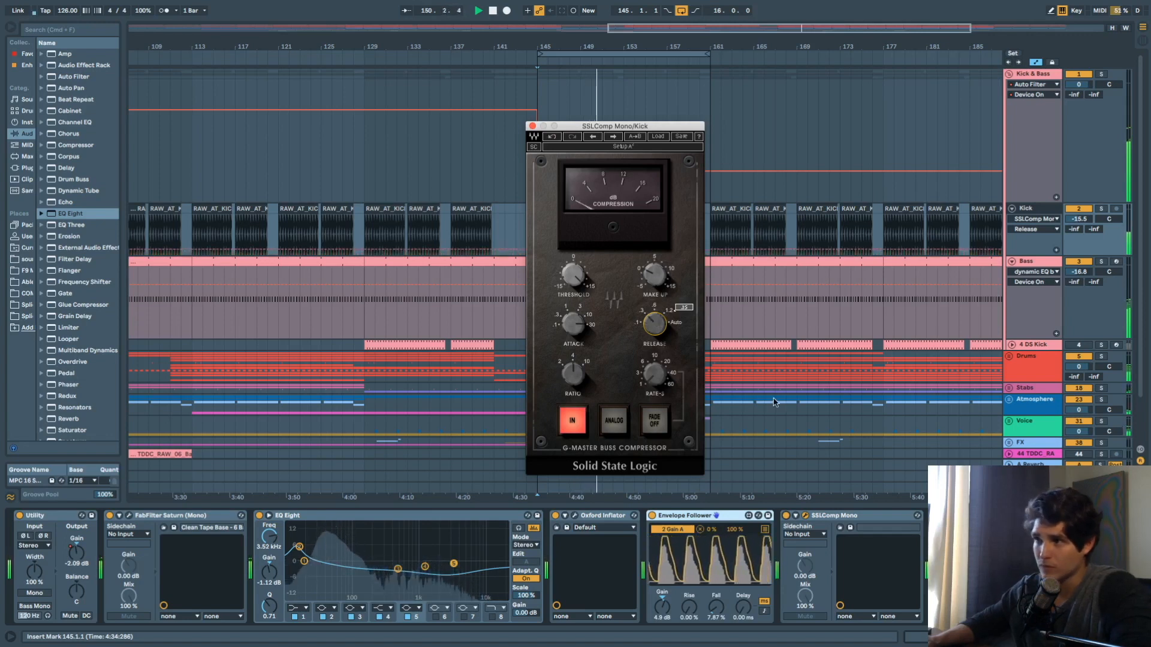
key("space")
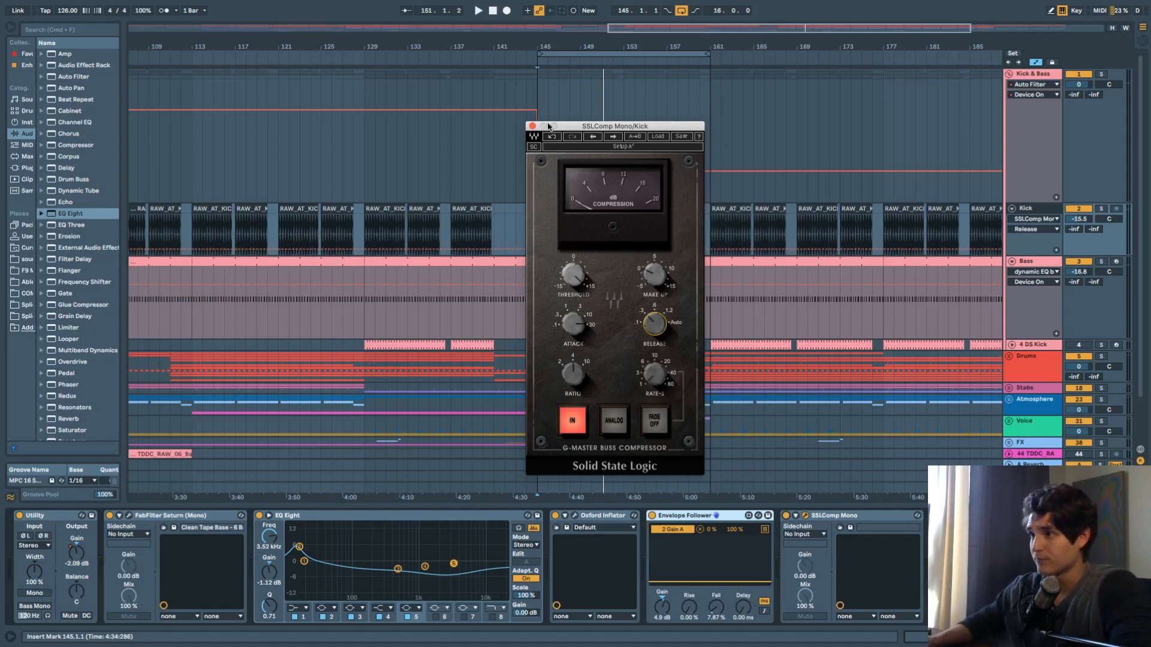
- Check the Kick compressor's make-up gain, compare the loop with SSLComp Mono bypassed and active during playback, and close its plug-in window
left_click(655, 276)
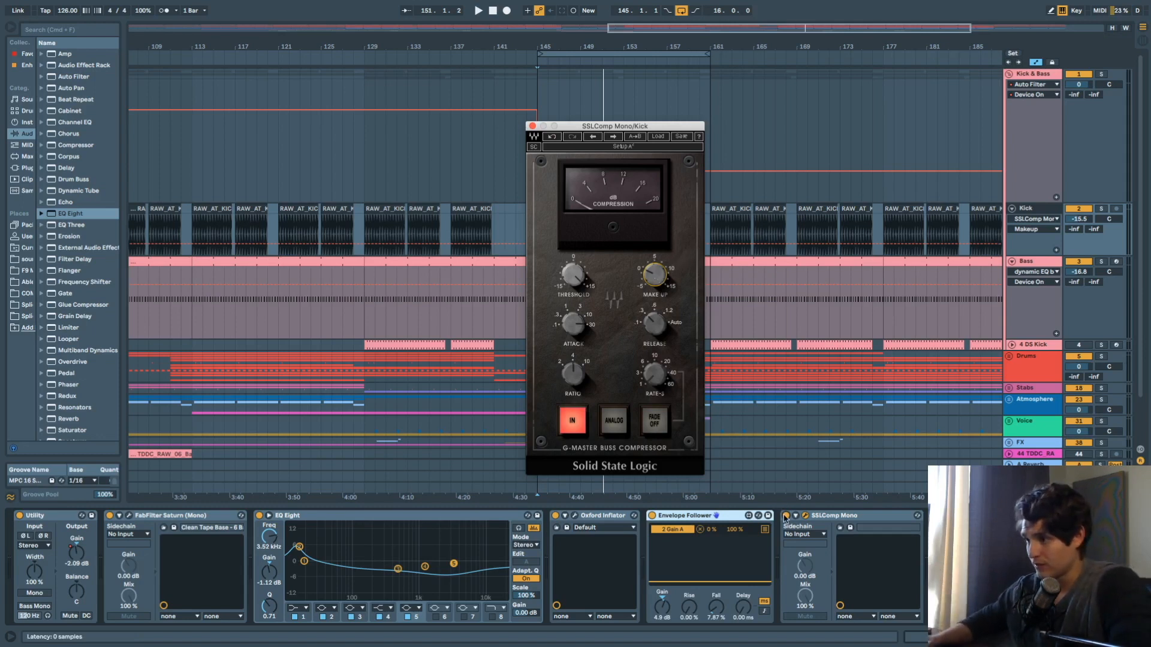
left_click(805, 528)
key("space")
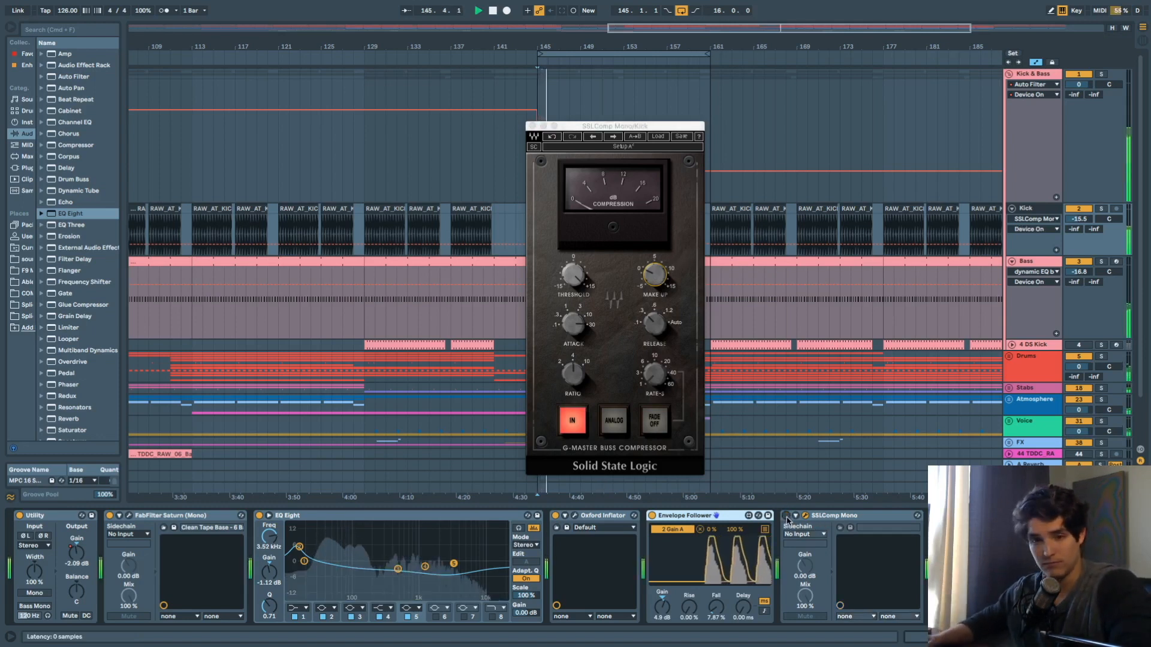
left_click(787, 516)
left_click(787, 516)
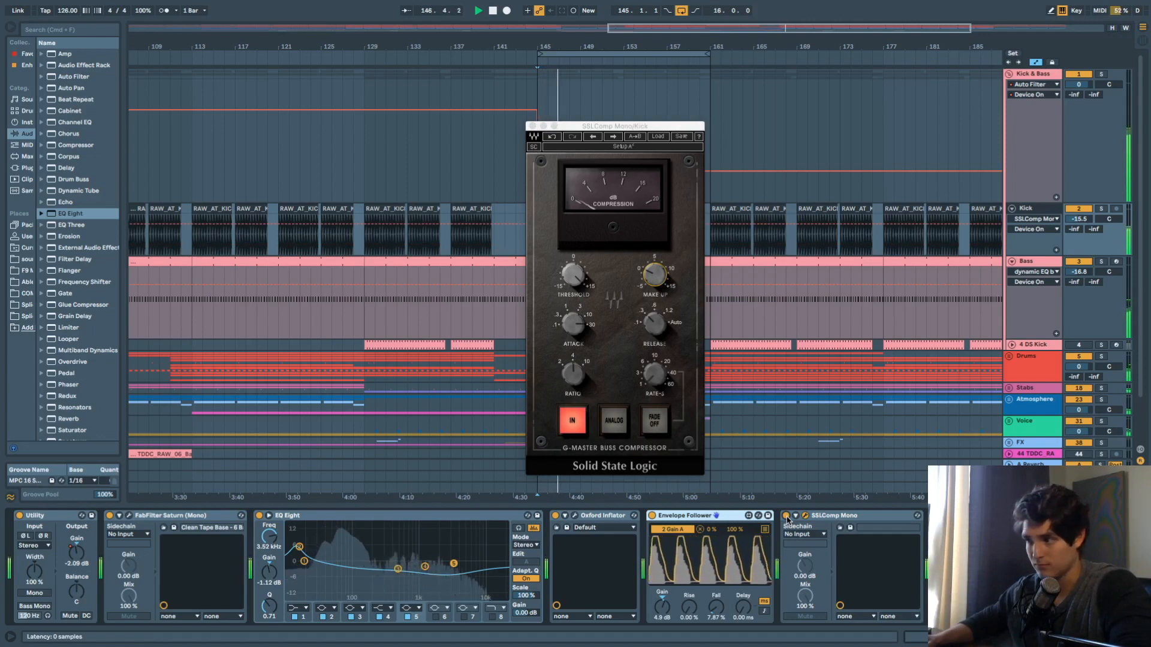
left_click(786, 516)
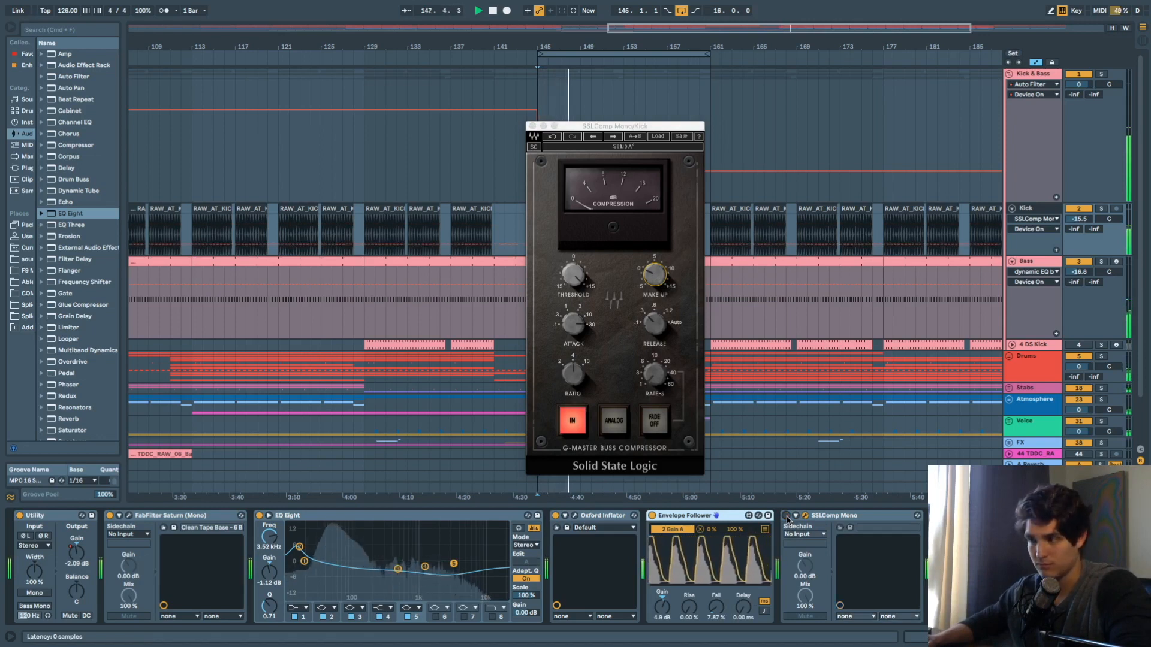
key("space")
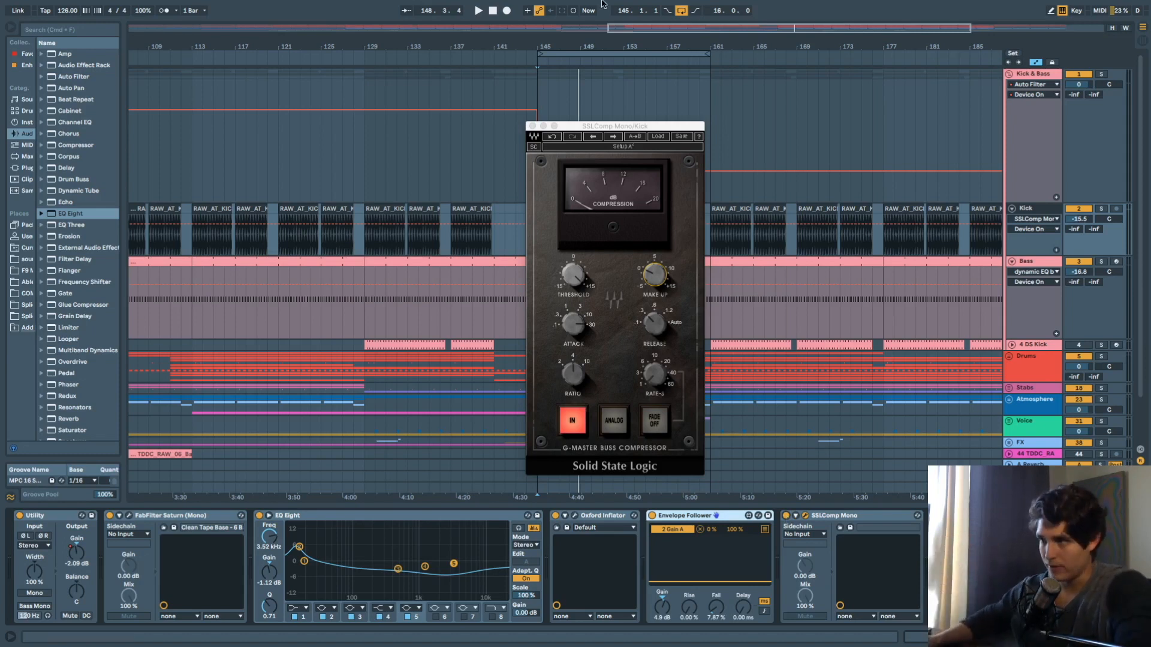
left_click(530, 126)
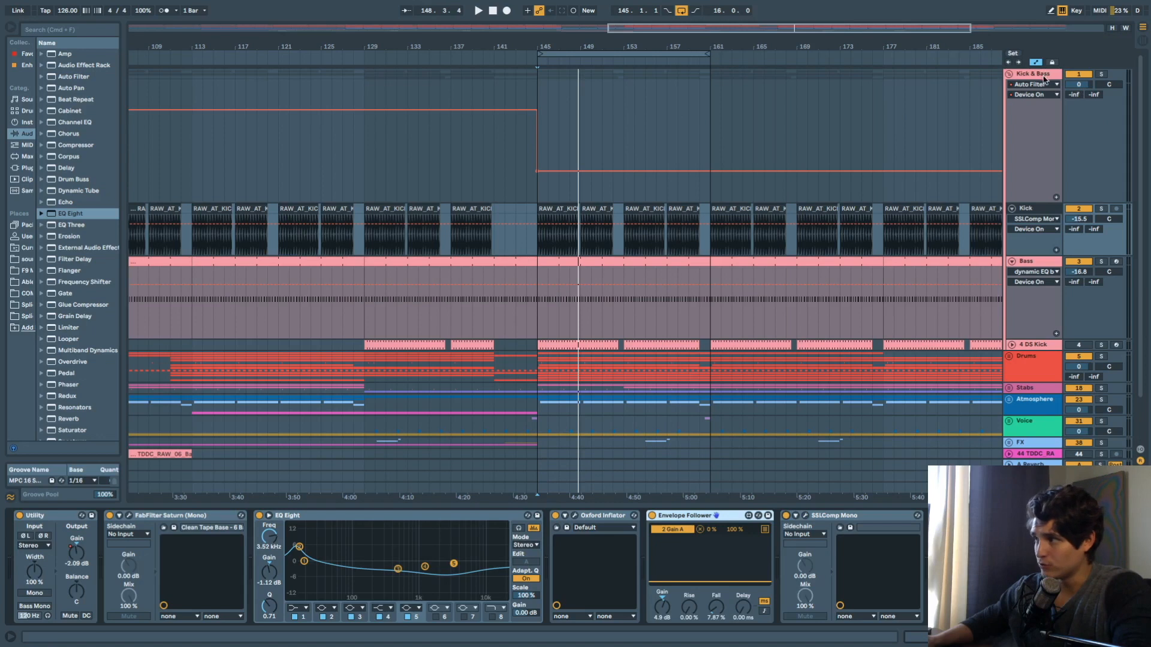
- Show the Kick & Bass group's devices and play the loop to observe its Glue Compressor
left_click(1045, 78)
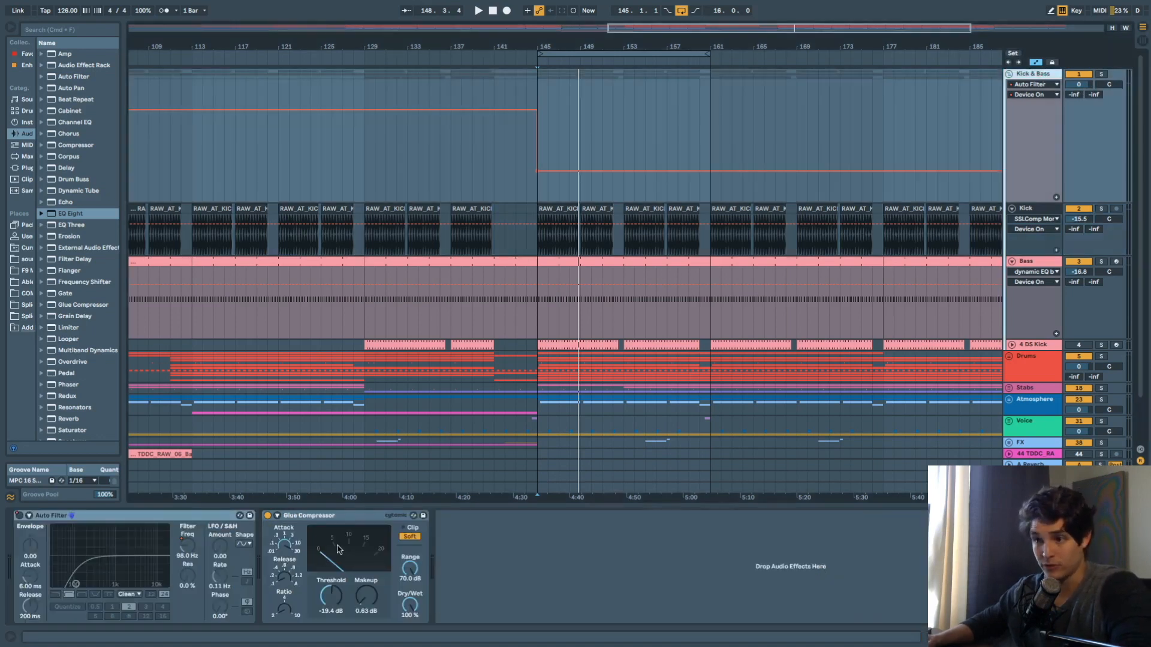
left_click(335, 519)
key("space")
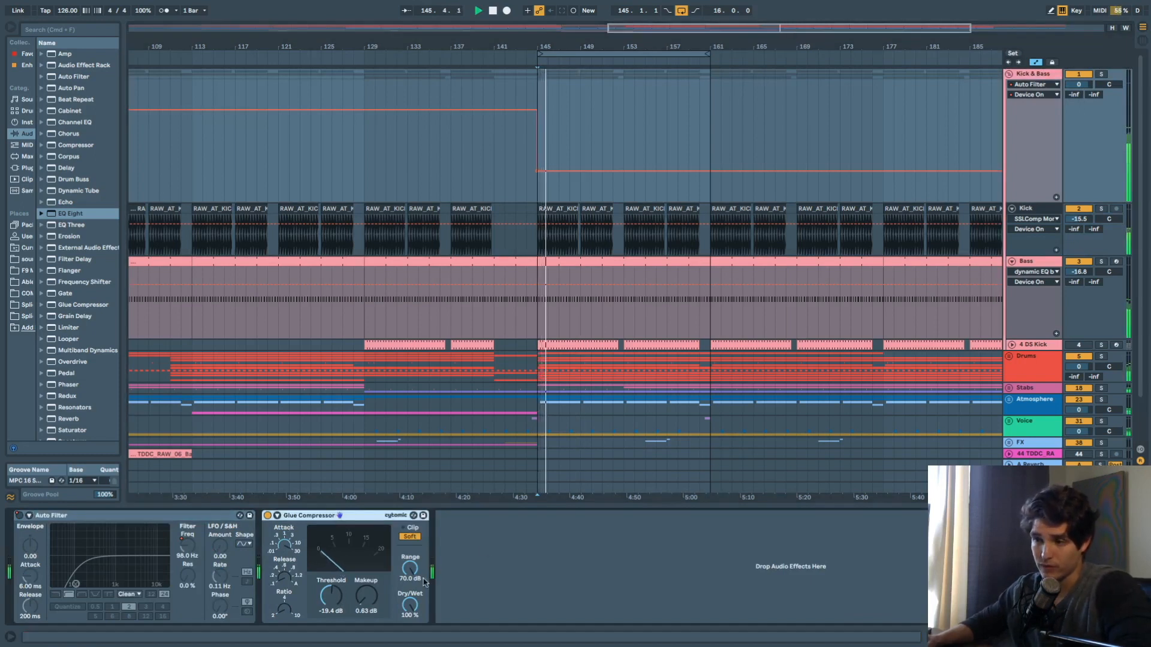
key("space")
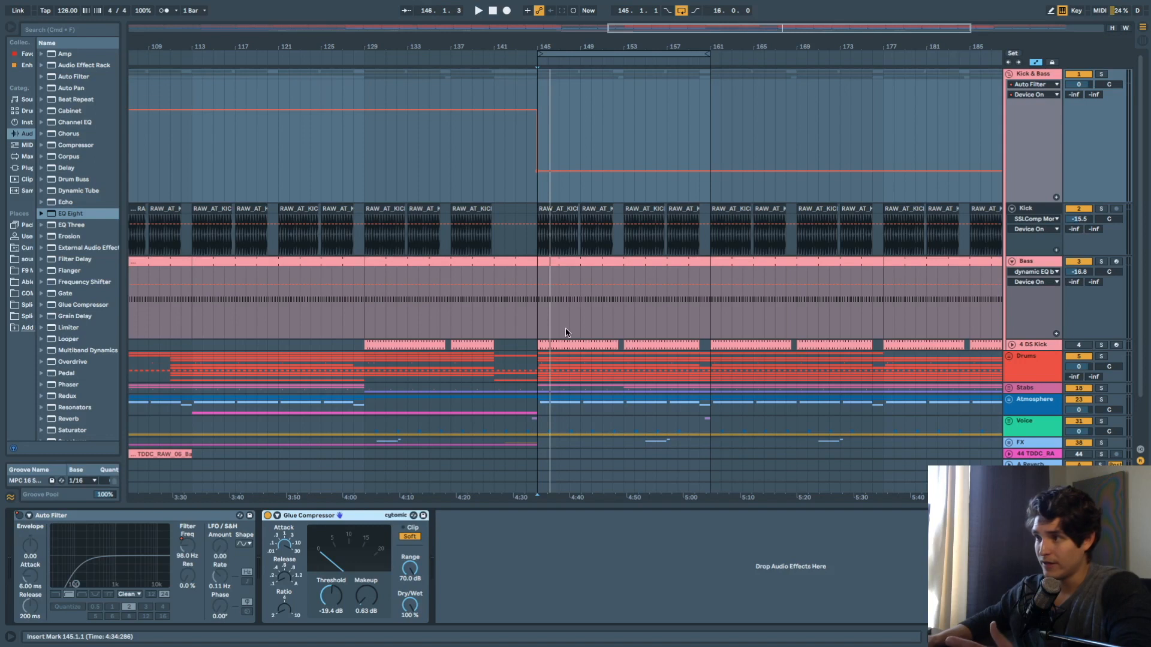
- Return the playback position to bar 145 and examine the Kick & Bass group's Glue Compressor ratio with the loop playing
left_click(537, 322)
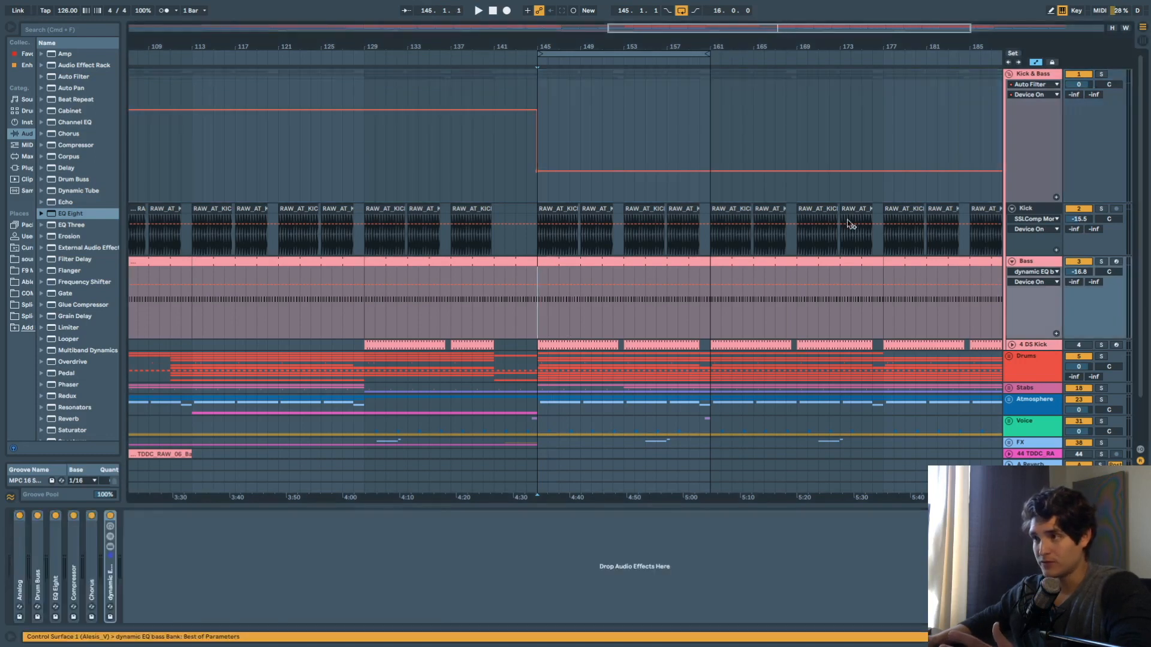
left_click(1048, 77)
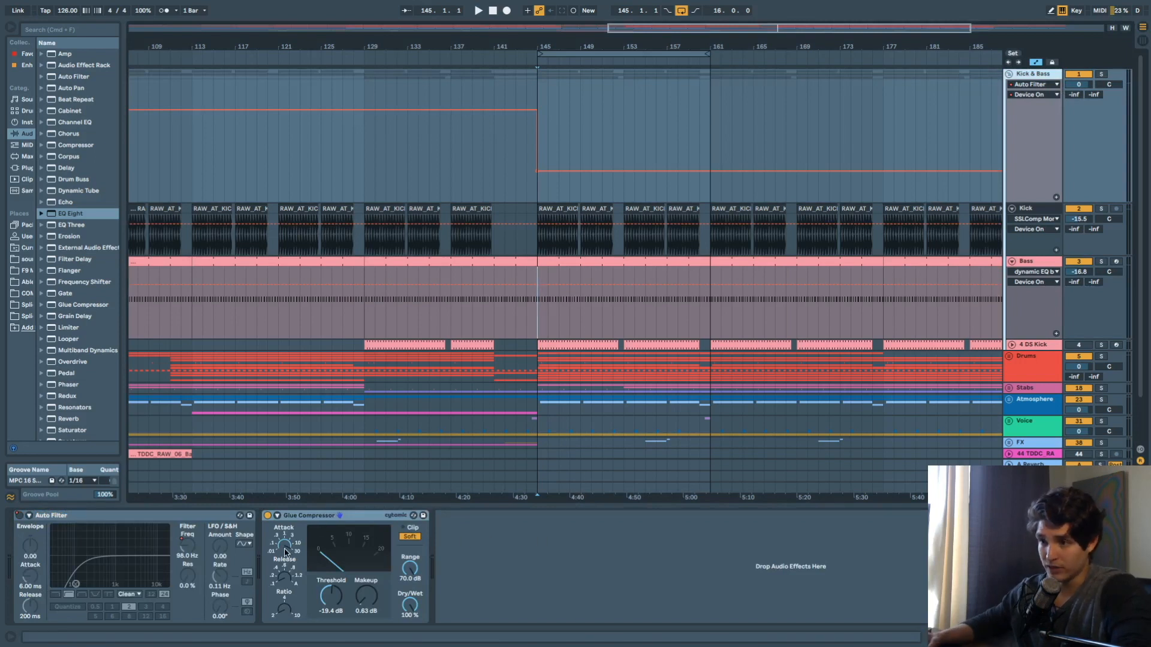
left_click(283, 612)
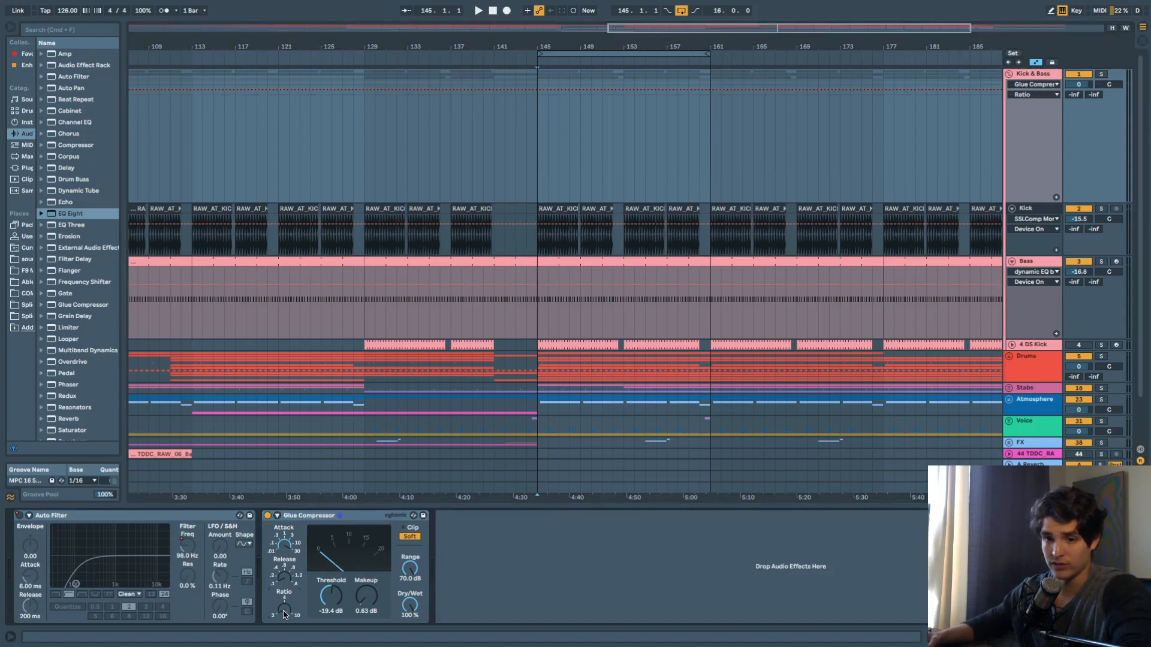
key("space")
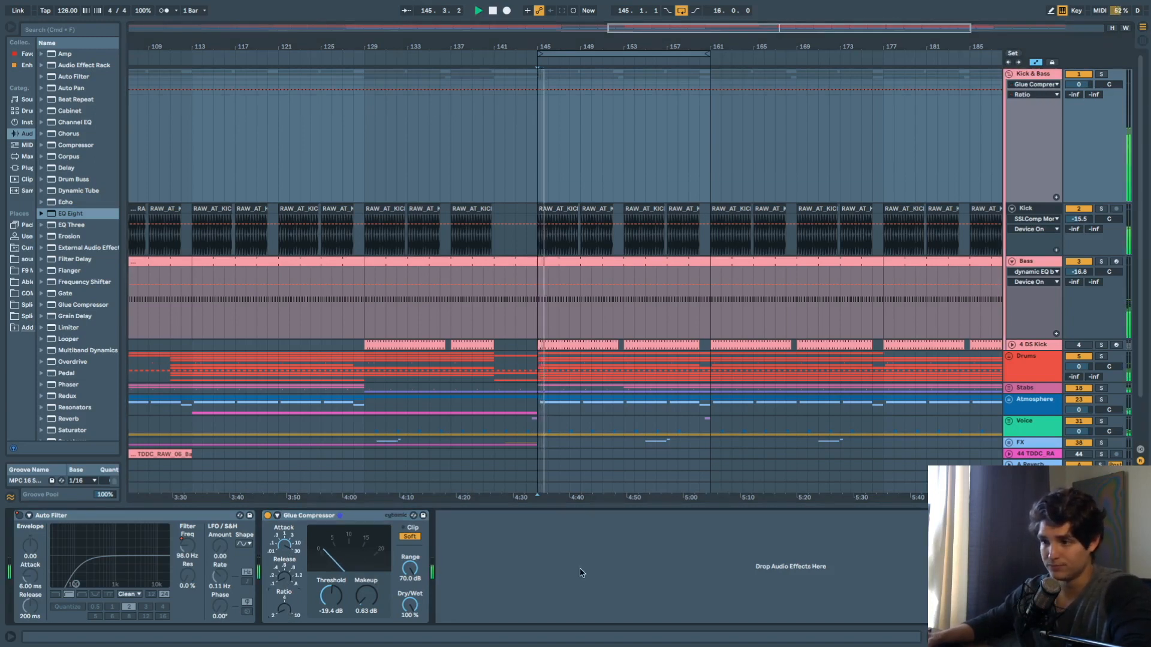